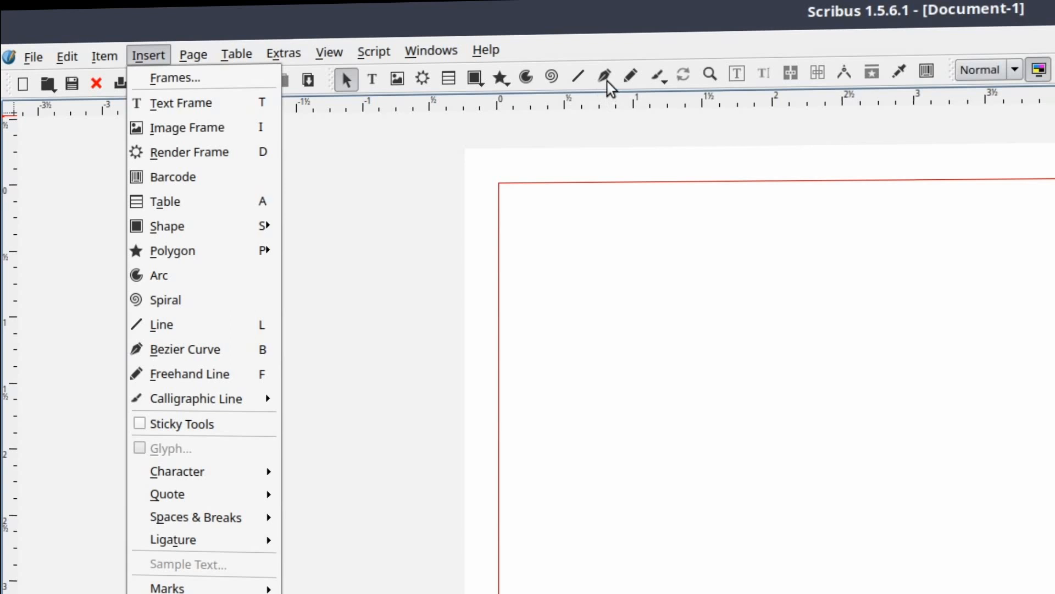
- Draw a straight horizontal line with the Bezier Curve tool from about X 0.30 in to X 2.16 in at Y 0.20 in
{"action": "left_click", "coordinate": [610, 84]}
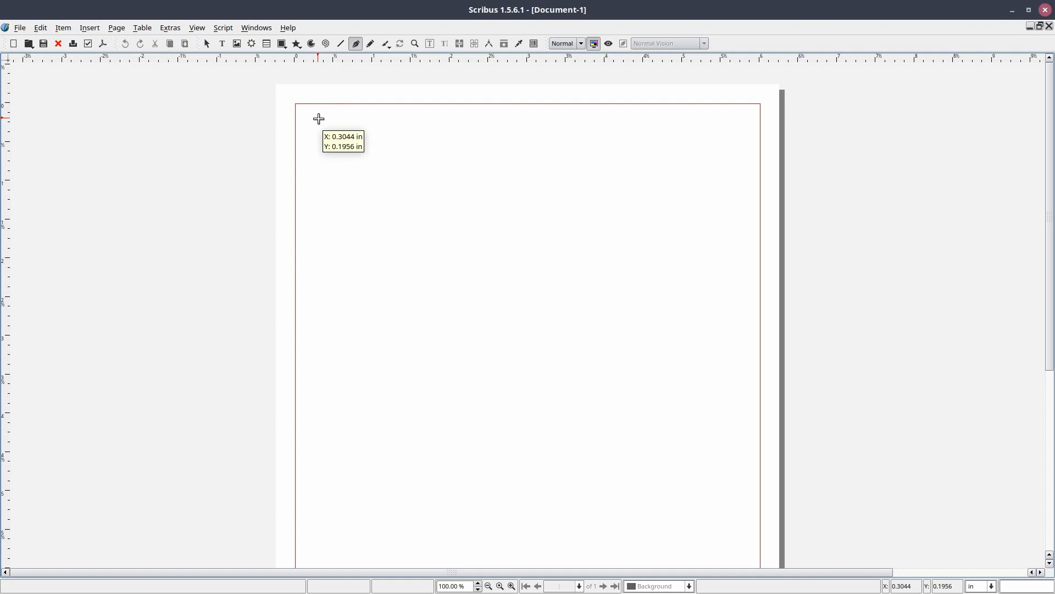
{"action": "left_click", "coordinate": [319, 119]}
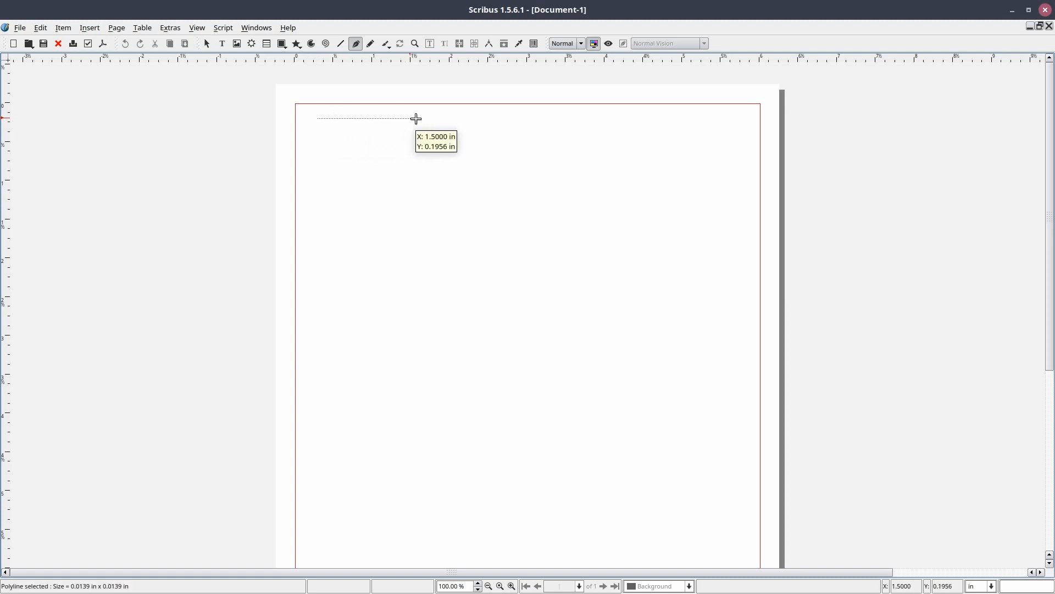
{"action": "right_click", "coordinate": [462, 118]}
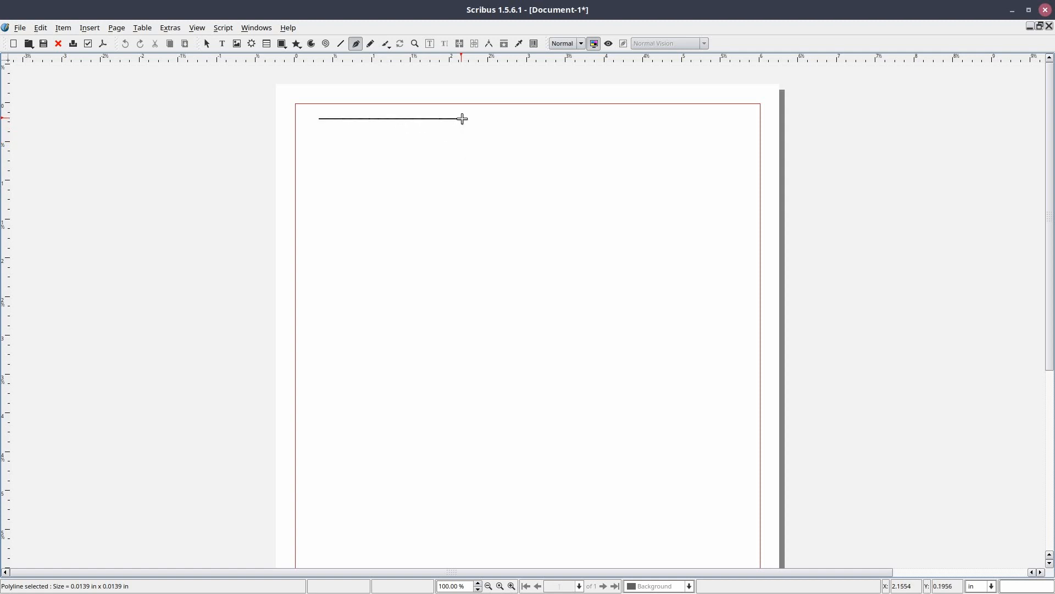
{"action": "right_click", "coordinate": [510, 132]}
{"action": "left_click", "coordinate": [412, 153]}
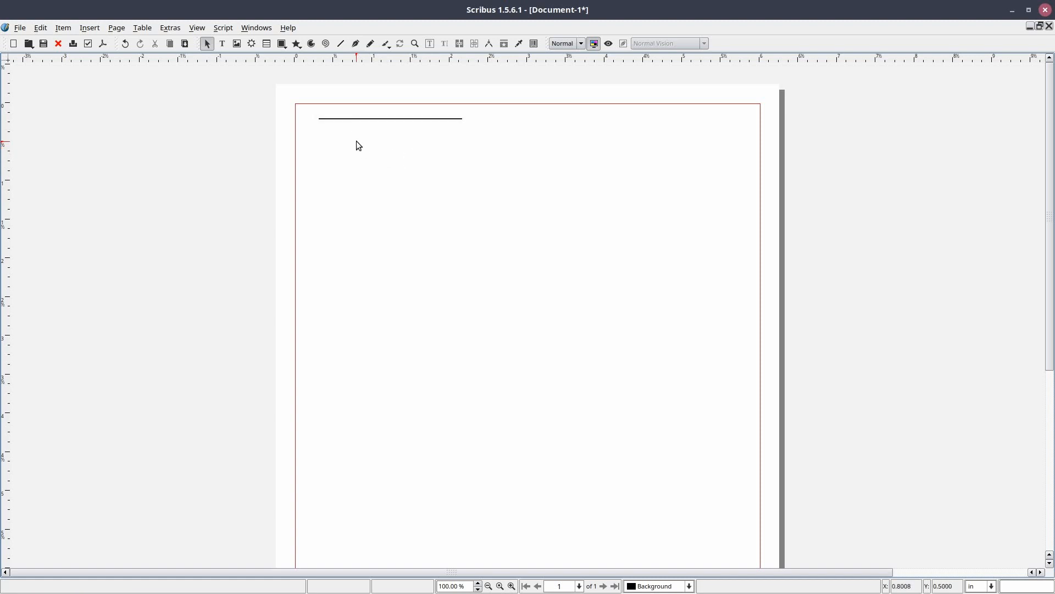
- Draw a wavy four-node Bezier curve below the straight line, starting at about X 0.32 in, Y 0.42 in and measuring about 6.08 by 2.10 in
{"action": "left_click", "coordinate": [356, 44]}
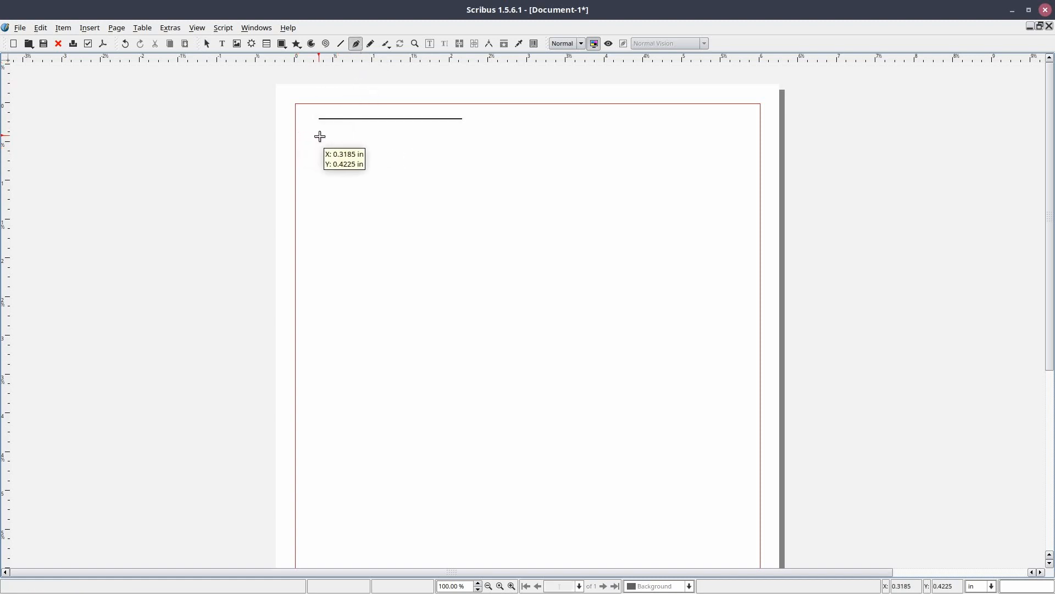
{"action": "left_click", "coordinate": [320, 136]}
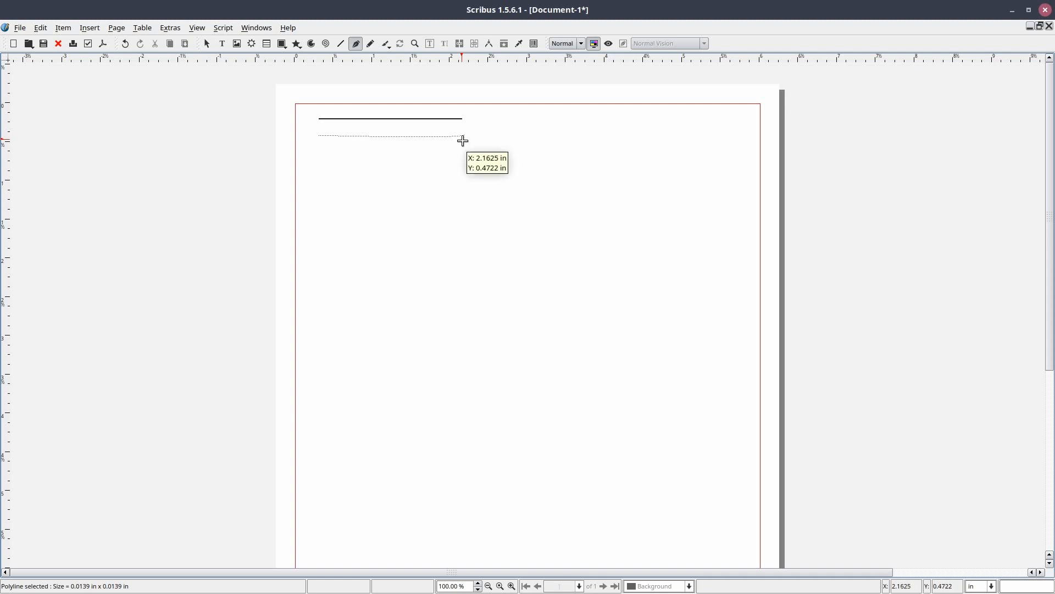
{"action": "left_click_drag", "start_coordinate": [464, 137], "coordinate": [381, 228]}
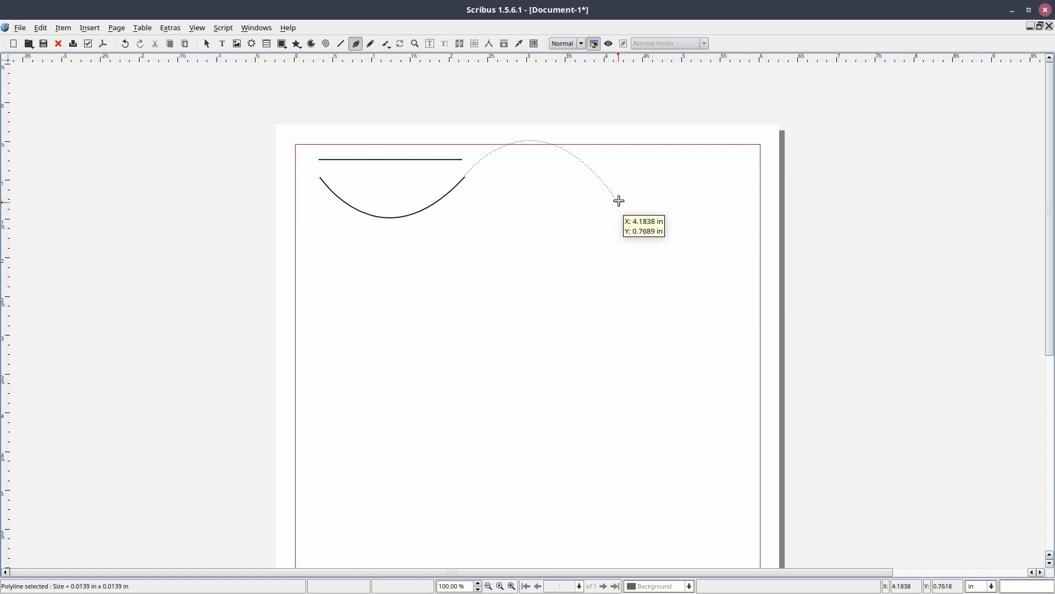
{"action": "left_click", "coordinate": [592, 181]}
{"action": "left_click_drag", "start_coordinate": [597, 227], "coordinate": [511, 388]}
{"action": "scroll", "coordinate": [511, 389], "scroll_direction": "up", "scroll_amount": 3}
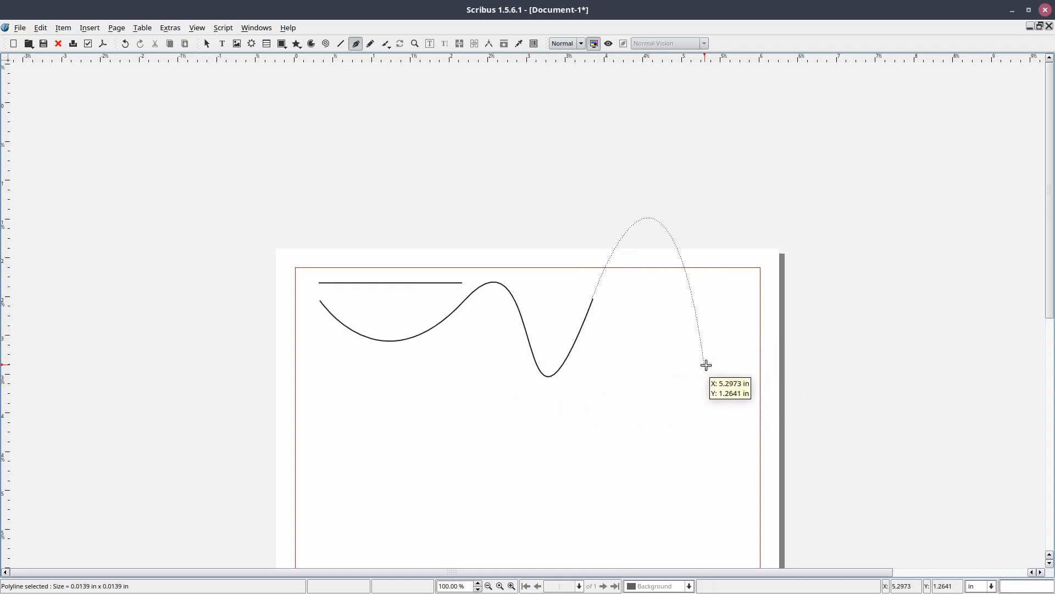
{"action": "left_click_drag", "start_coordinate": [792, 357], "coordinate": [580, 545]}
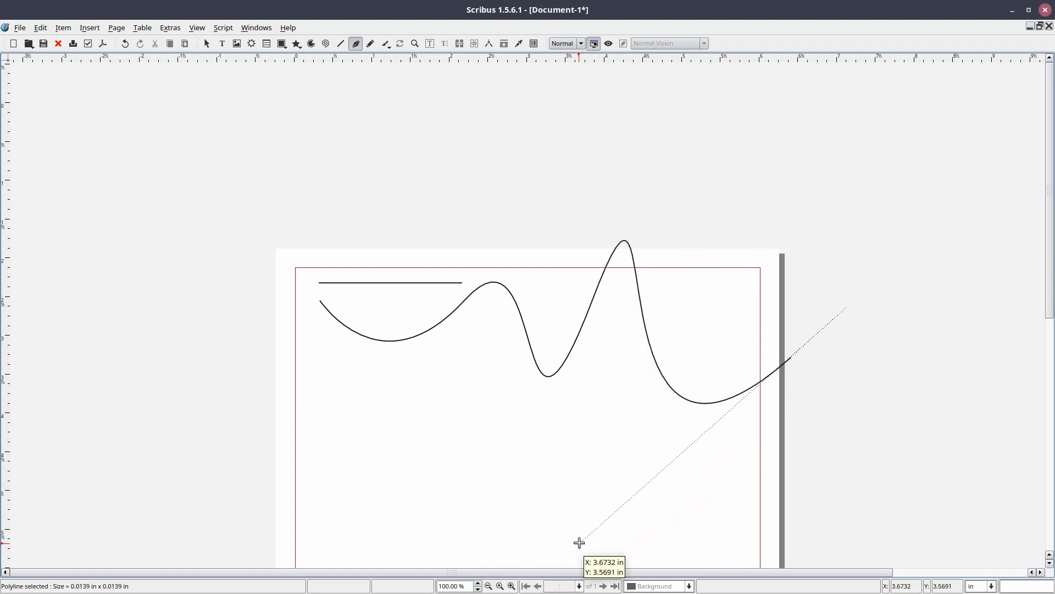
{"action": "right_click", "coordinate": [623, 404]}
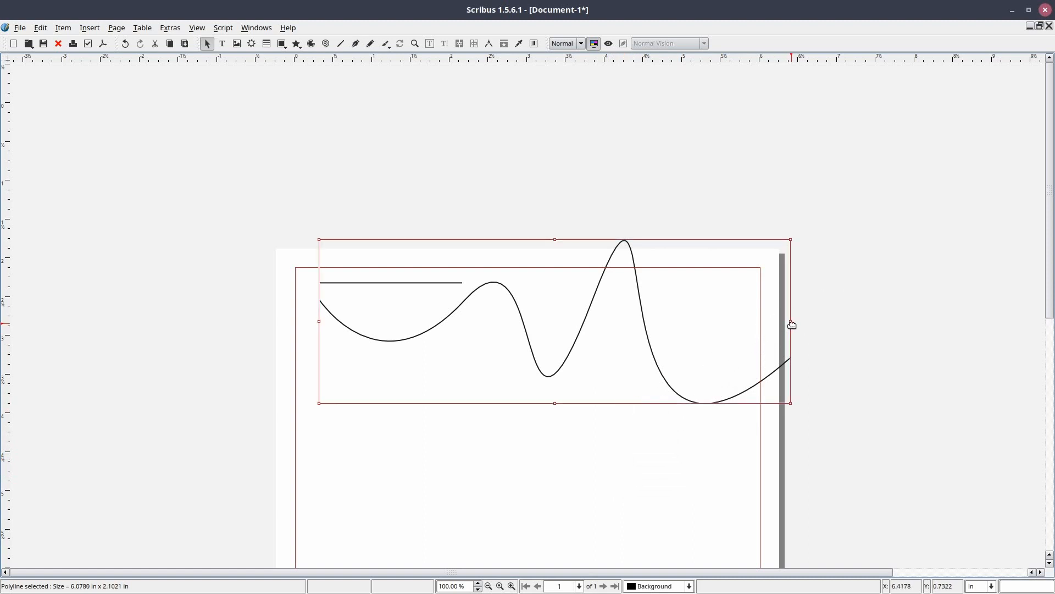
- Narrow the wavy curve to about 5.68 in so that it ends at the page's right margin, and deselect it
{"action": "left_click_drag", "start_coordinate": [791, 321], "coordinate": [758, 318]}
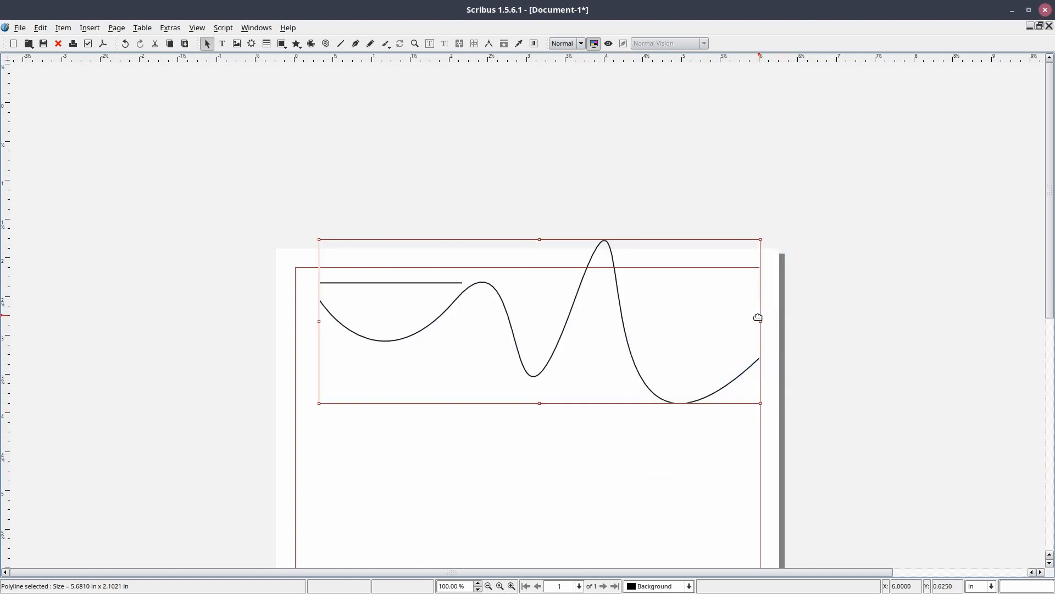
{"action": "left_click", "coordinate": [511, 458]}
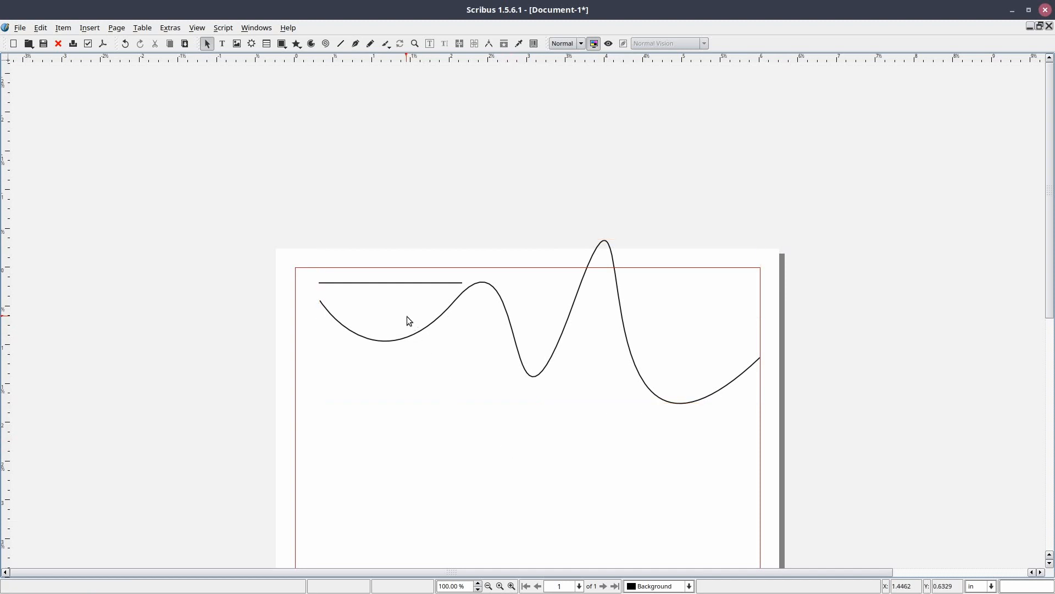
- Open the wavy curve for node editing and move the Nodes dialog clear of the curve
{"action": "left_click", "coordinate": [419, 283]}
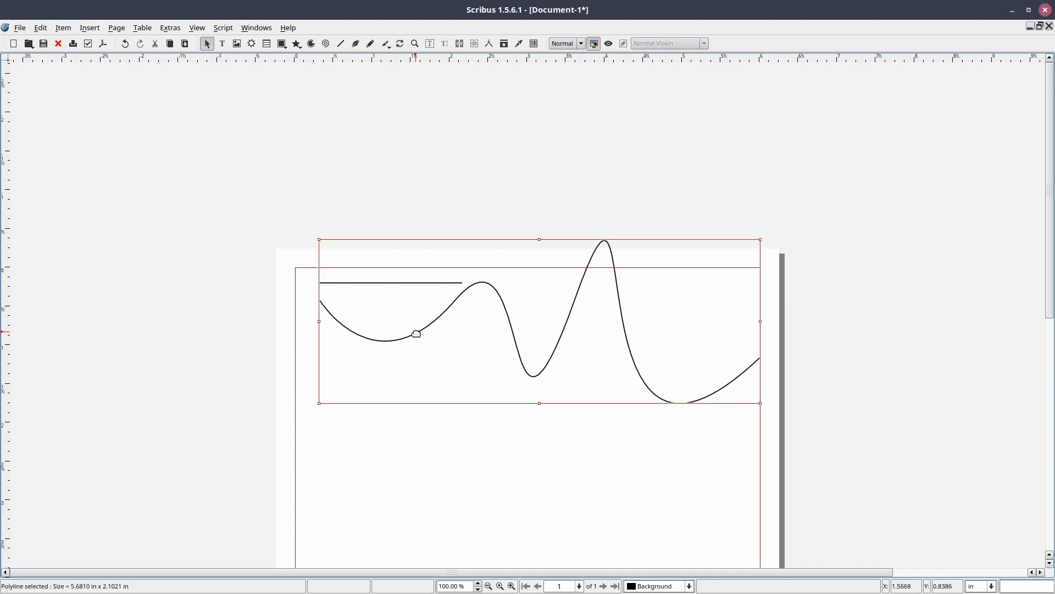
{"action": "double_click", "coordinate": [558, 348]}
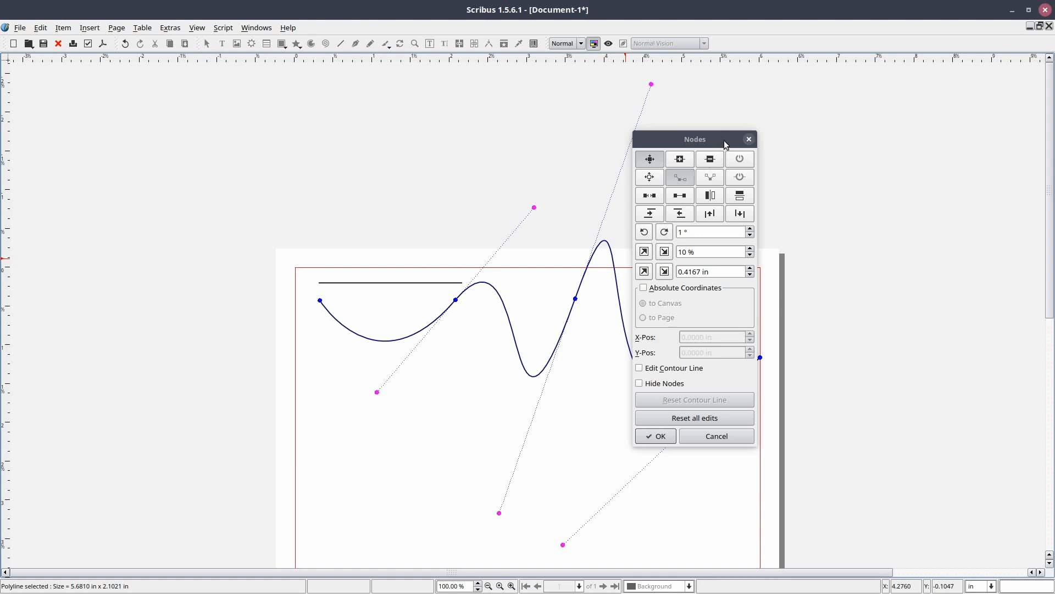
{"action": "left_click_drag", "start_coordinate": [724, 140], "coordinate": [253, 273]}
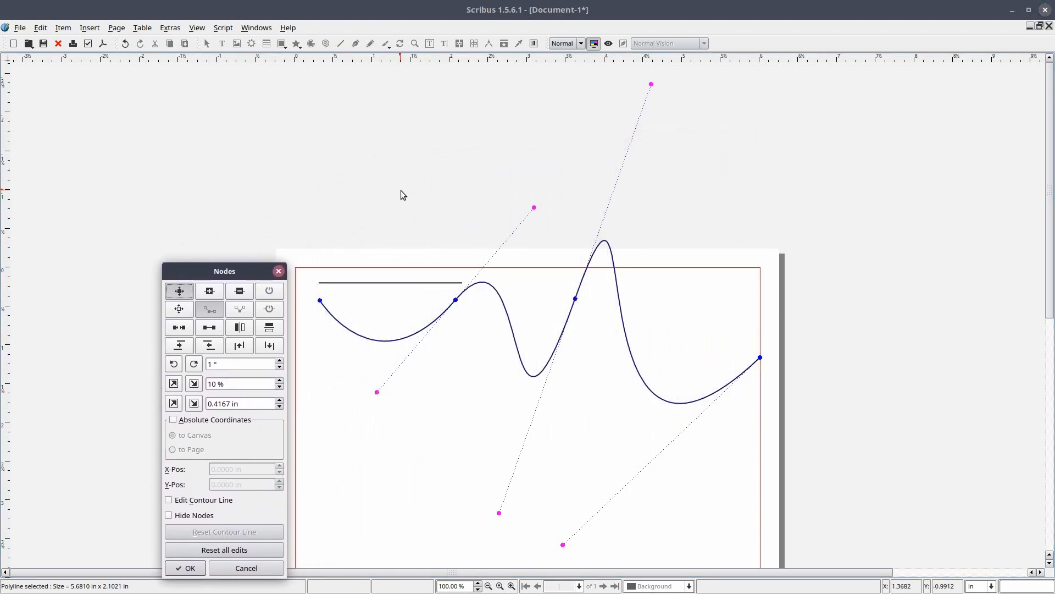
{"action": "scroll", "coordinate": [404, 231], "scroll_direction": "down", "scroll_amount": 6}
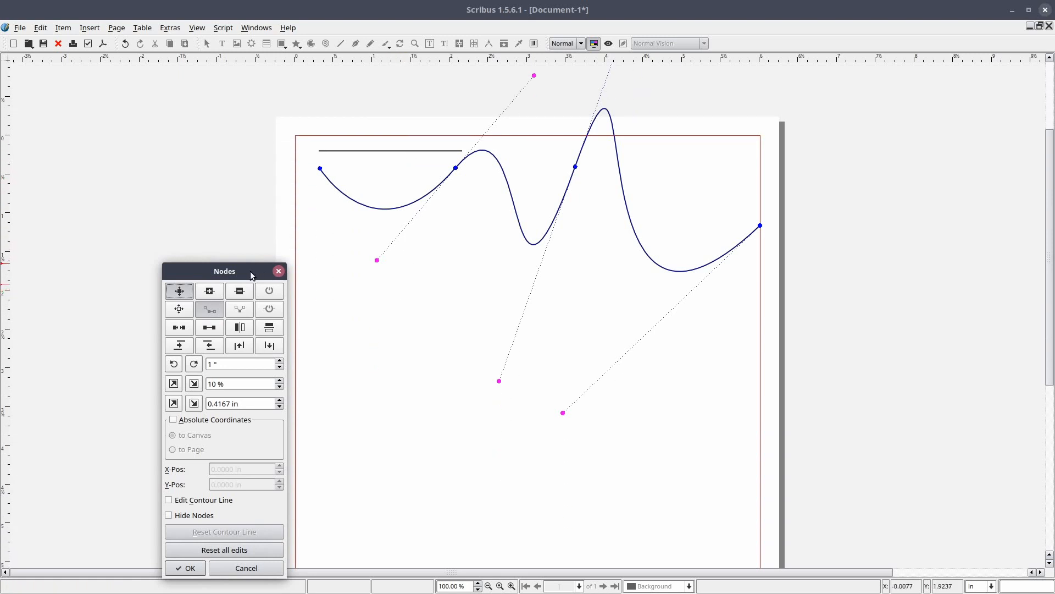
{"action": "left_click_drag", "start_coordinate": [251, 275], "coordinate": [260, 148]}
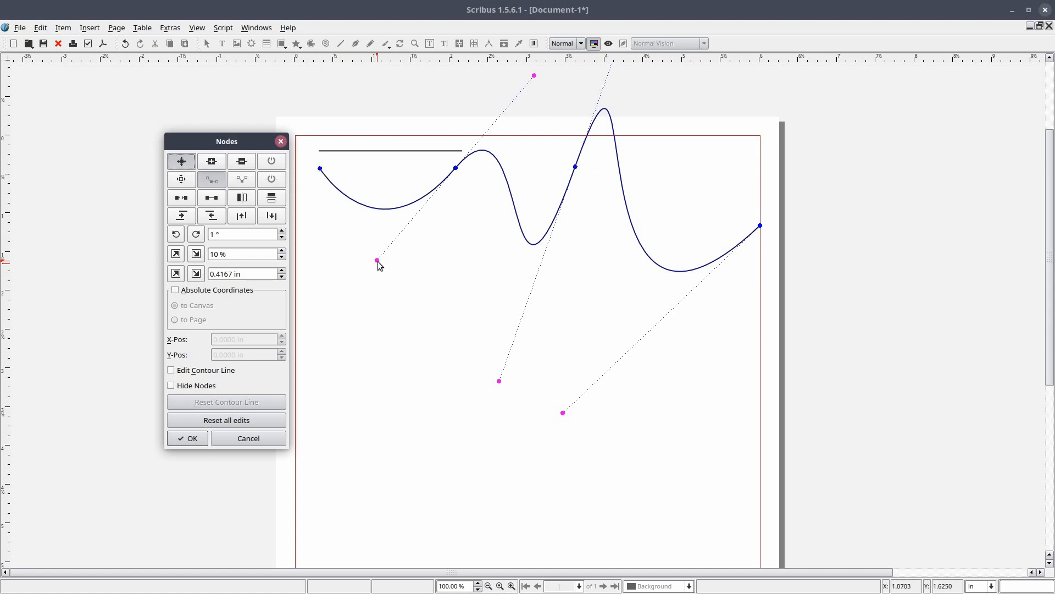
- Switch to moving control points and lower the second node's upper handle to about X 2.77 in, Y 0.32 in
{"action": "left_click", "coordinate": [188, 183]}
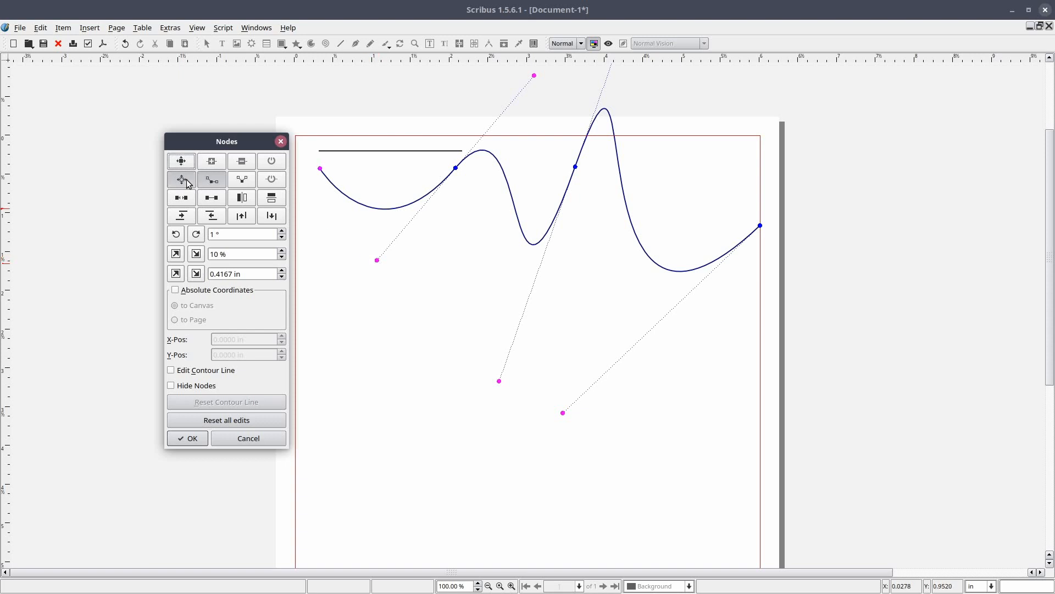
{"action": "left_click", "coordinate": [189, 167]}
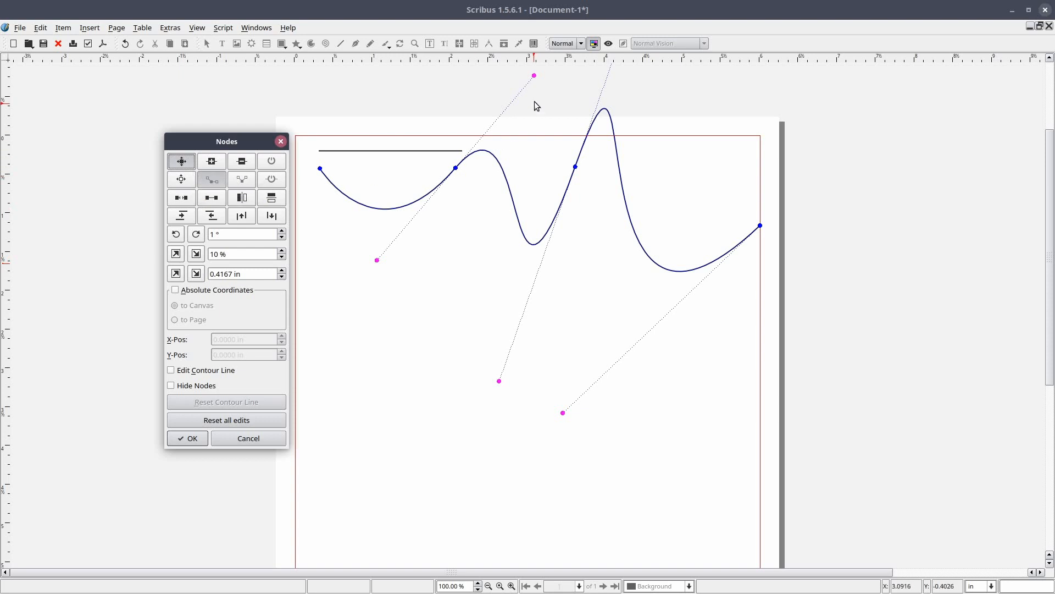
{"action": "left_click", "coordinate": [536, 81]}
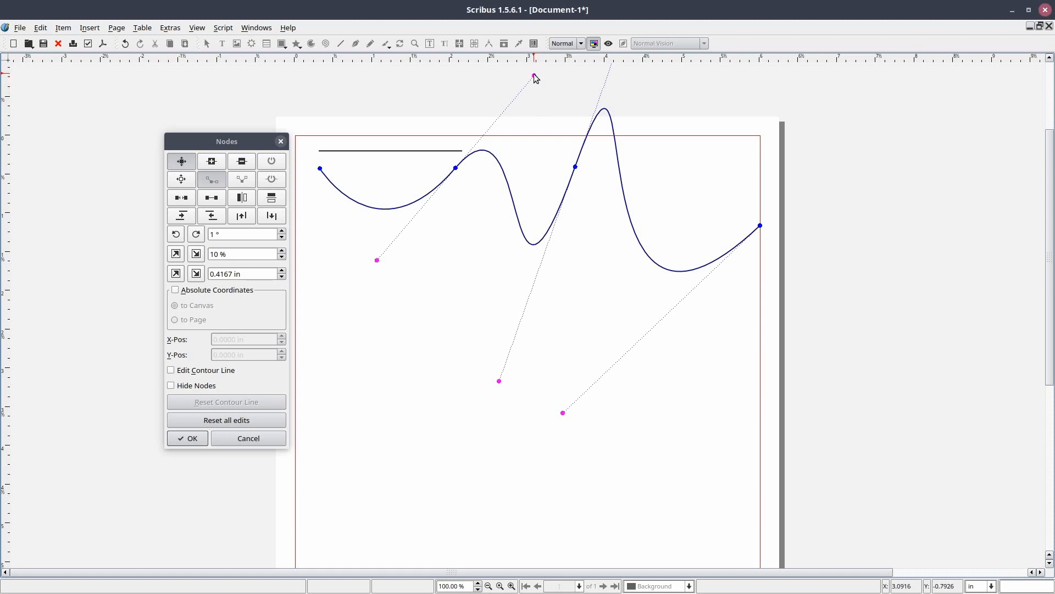
{"action": "left_click", "coordinate": [182, 181]}
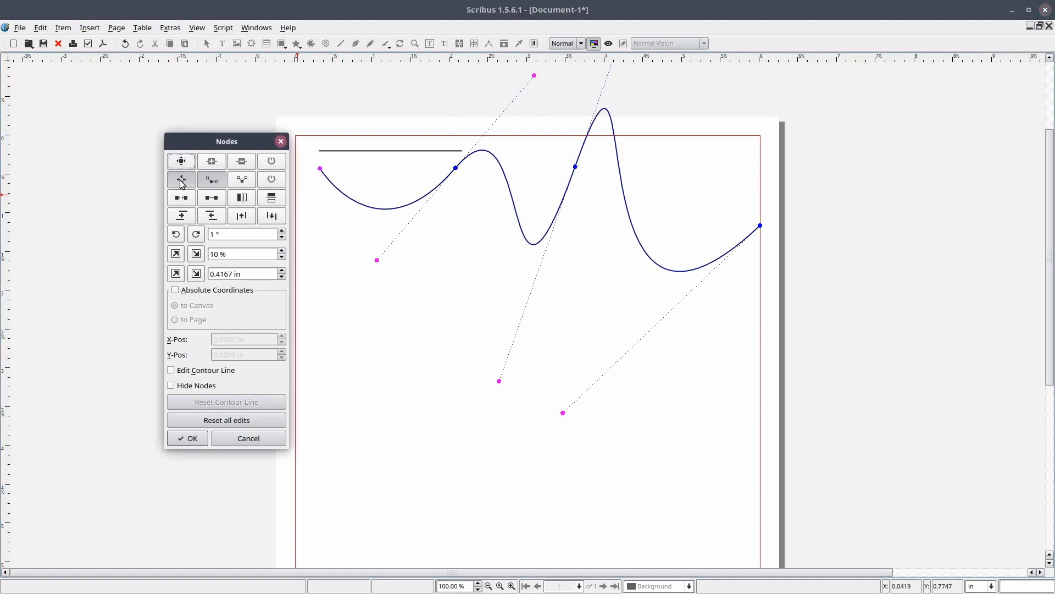
{"action": "left_click_drag", "start_coordinate": [534, 76], "coordinate": [534, 133]}
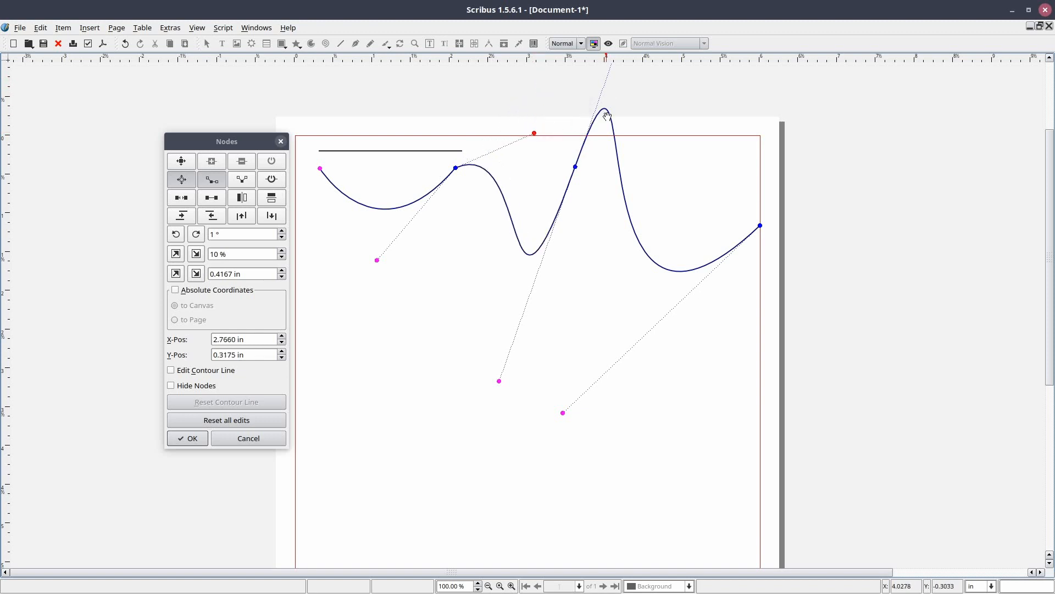
- Move the third node's upper handle to about X 4.63 in, Y 0 in, and its lower handle to about X 1.35 in, Y 1.92 in
{"action": "scroll", "coordinate": [670, 193], "scroll_direction": "up", "scroll_amount": 2}
{"action": "scroll", "coordinate": [639, 137], "scroll_direction": "up", "scroll_amount": 4}
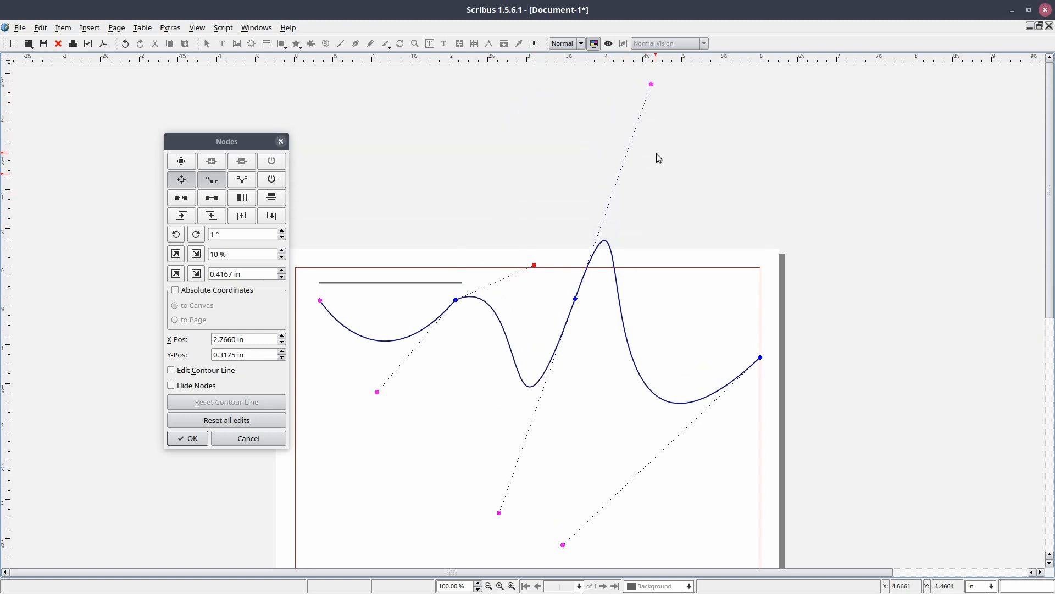
{"action": "left_click_drag", "start_coordinate": [651, 84], "coordinate": [679, 263]}
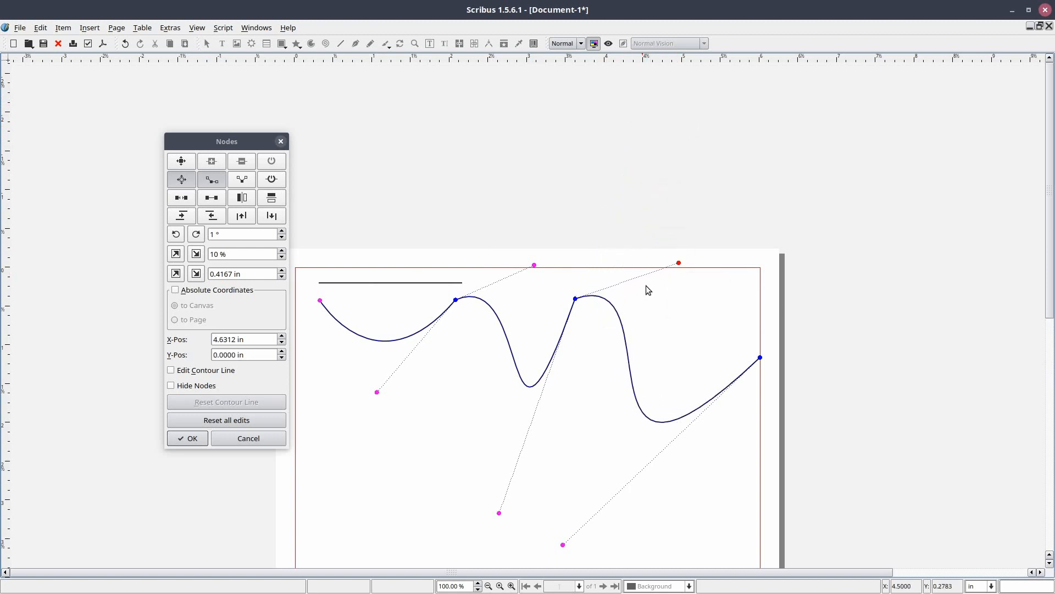
{"action": "left_click_drag", "start_coordinate": [497, 514], "coordinate": [425, 445]}
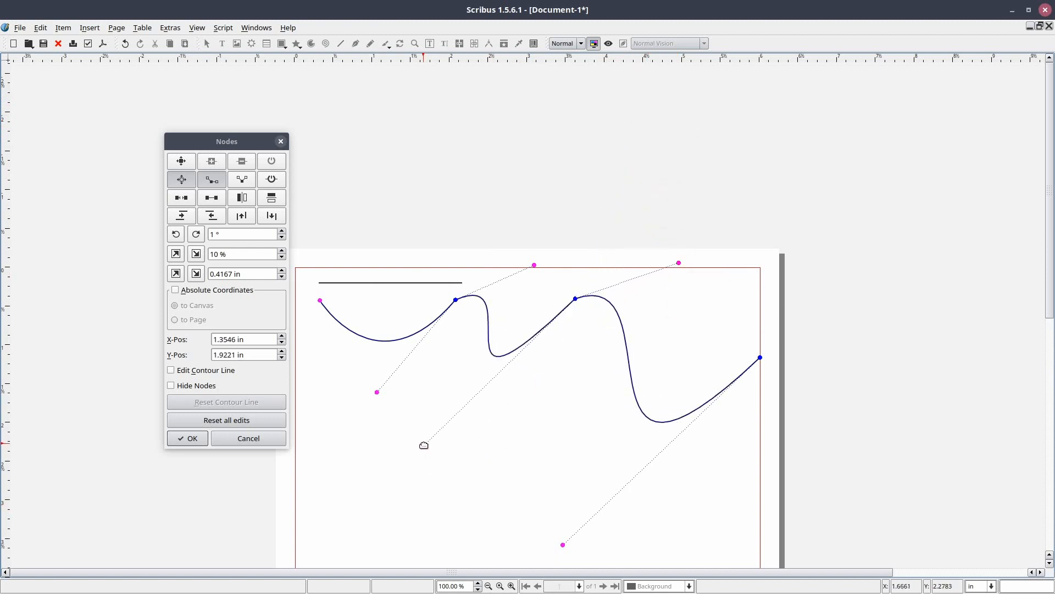
- Switch to moving nodes, shift the curve's first node inward, and move its last node to about X 4.67 in, Y 0.45 in
{"action": "left_click", "coordinate": [177, 164]}
{"action": "mouse_move", "coordinate": [320, 301]}
{"action": "left_mouse_down"}
{"action": "mouse_move", "coordinate": [361, 304]}
{"action": "mouse_move", "coordinate": [326, 304]}
{"action": "left_mouse_up"}
{"action": "left_click", "coordinate": [186, 160]}
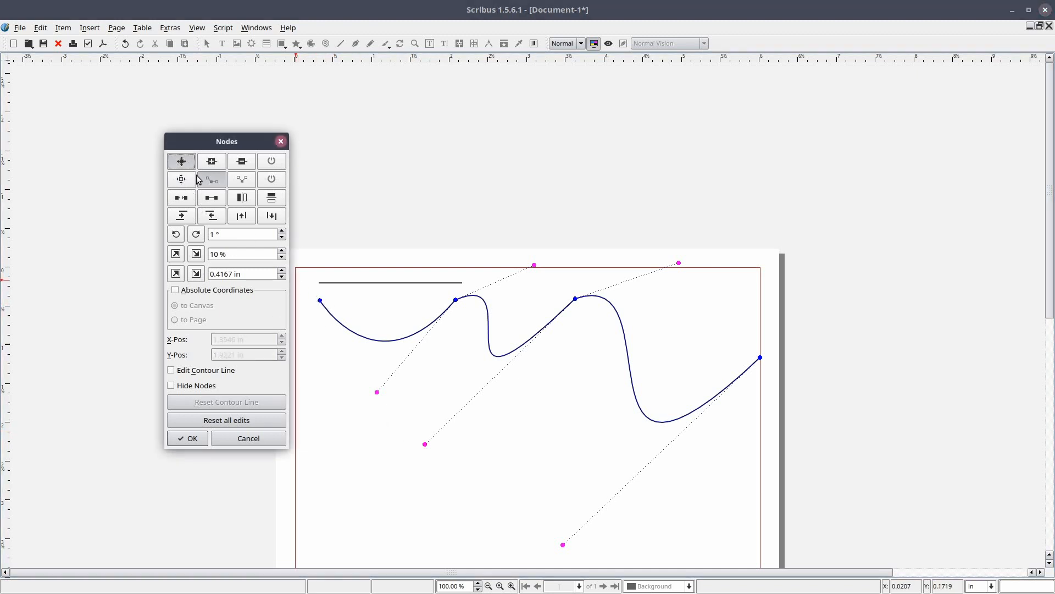
{"action": "left_click", "coordinate": [318, 302]}
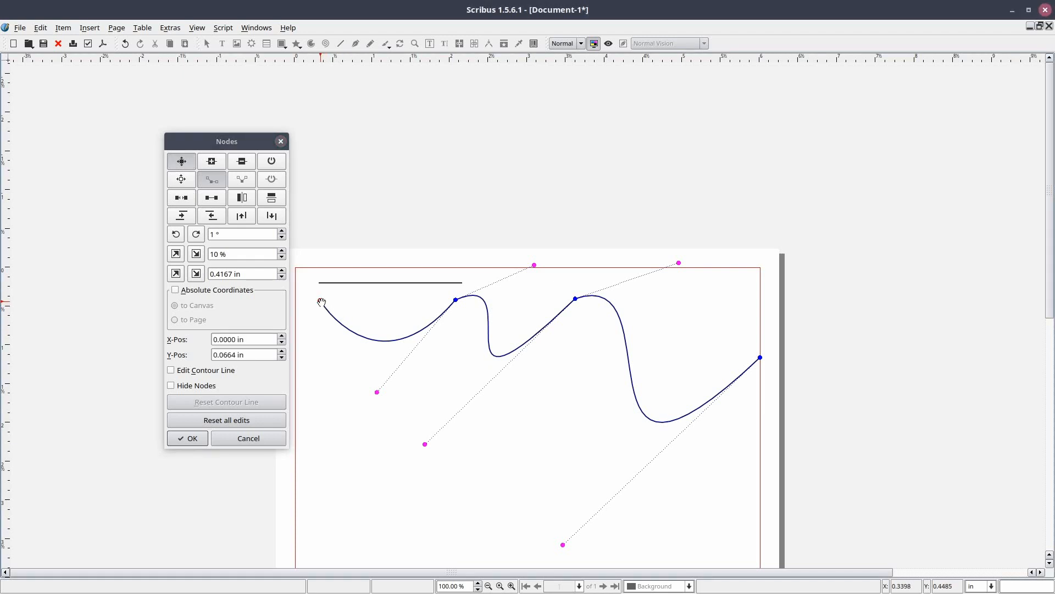
{"action": "left_click", "coordinate": [321, 302]}
{"action": "left_click_drag", "start_coordinate": [319, 301], "coordinate": [366, 304]}
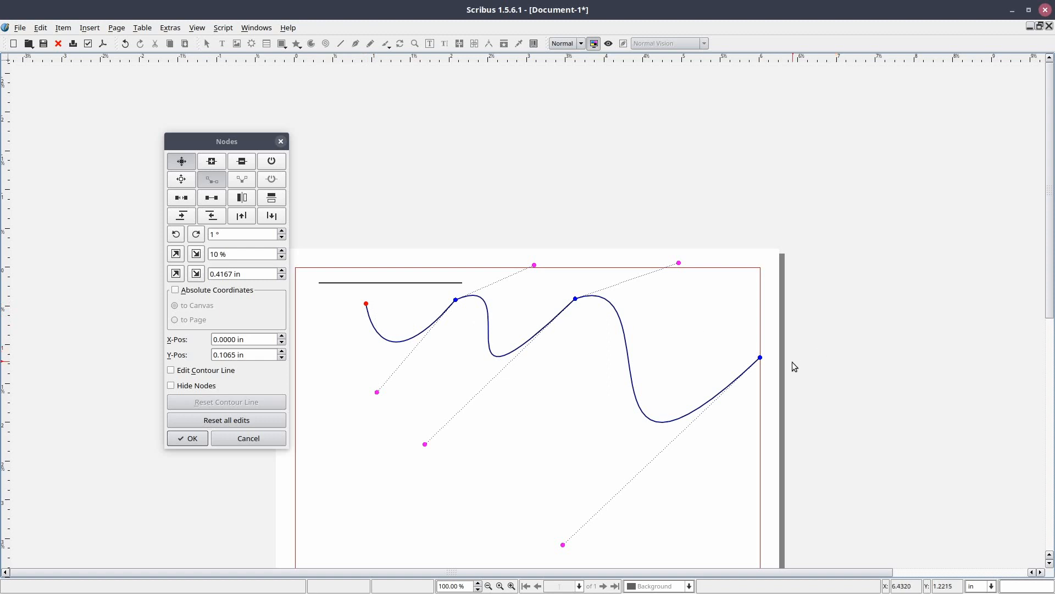
{"action": "left_click", "coordinate": [758, 358]}
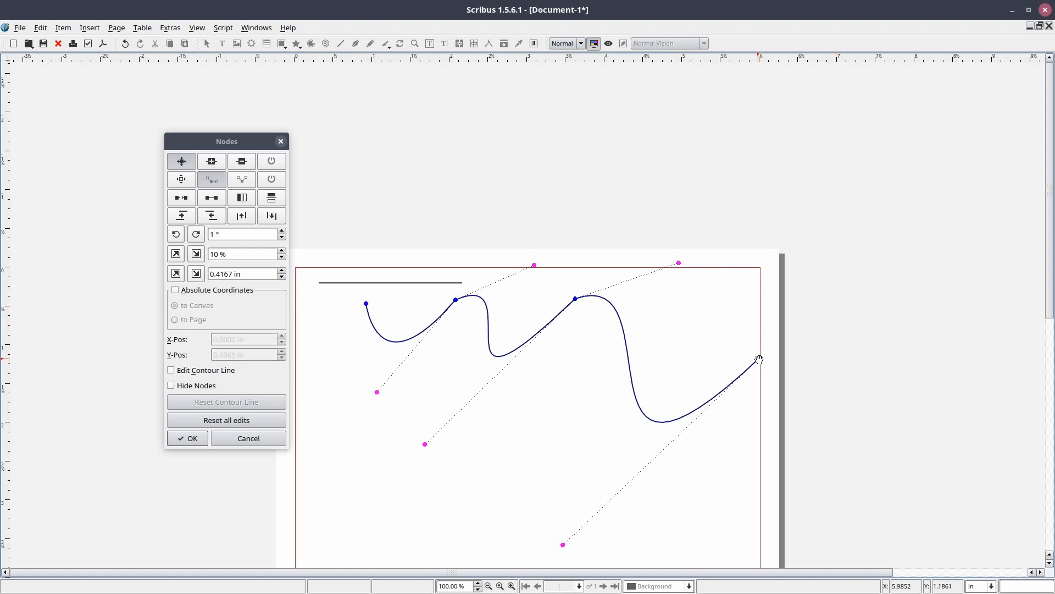
{"action": "left_click_drag", "start_coordinate": [759, 359], "coordinate": [728, 330]}
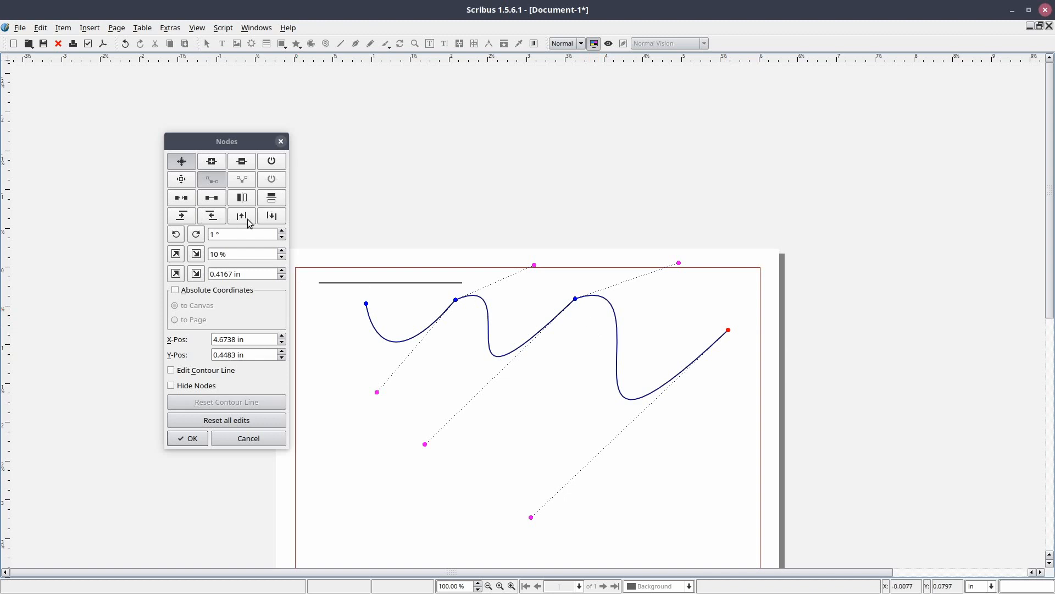
- Try mirroring the path horizontally and vertically, flipping it back each time
{"action": "left_click", "coordinate": [250, 202]}
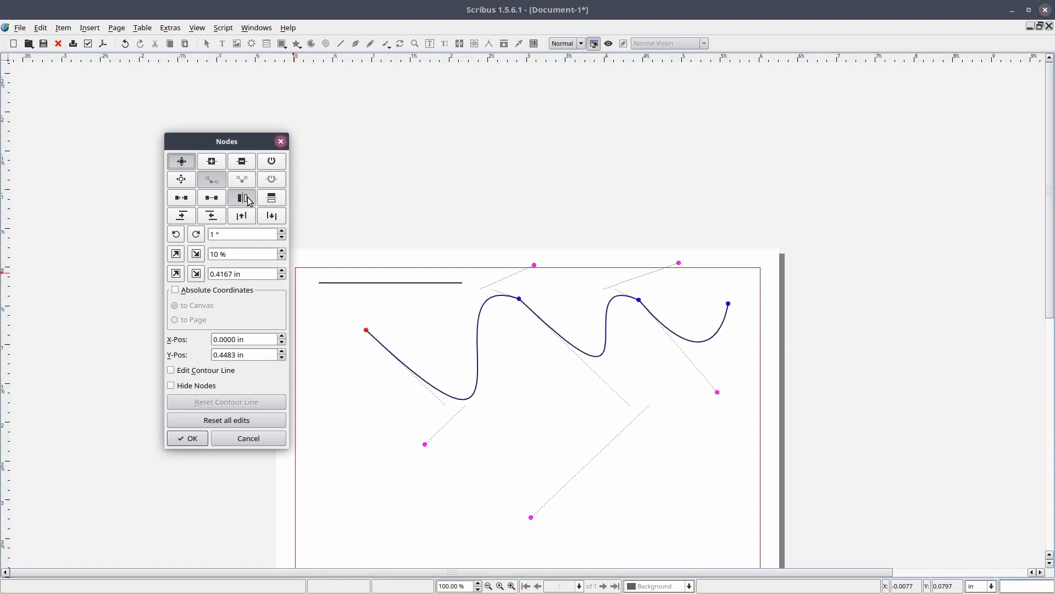
{"action": "left_click", "coordinate": [250, 201]}
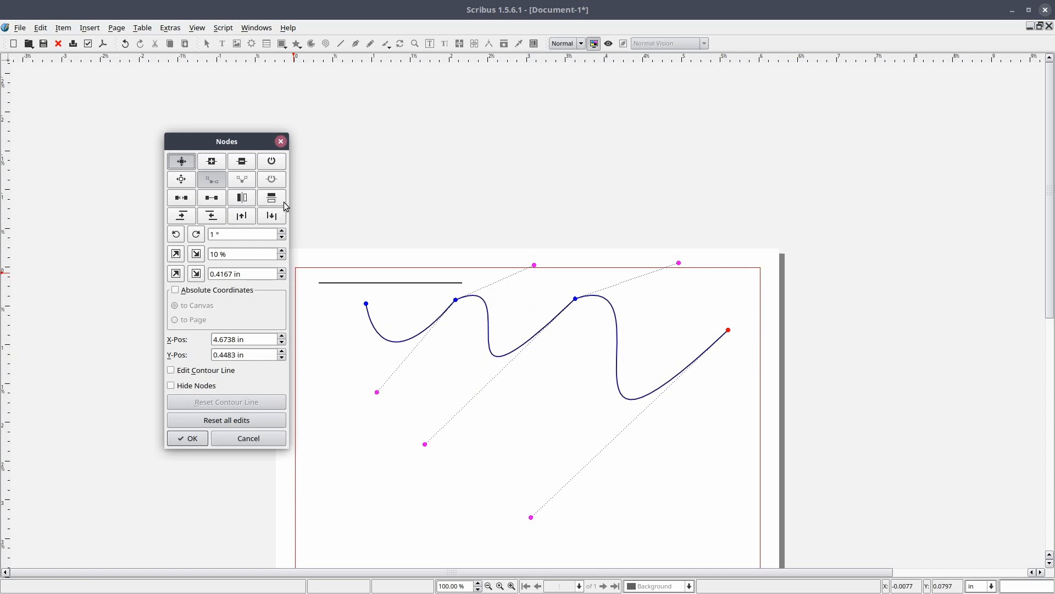
{"action": "left_click", "coordinate": [284, 203]}
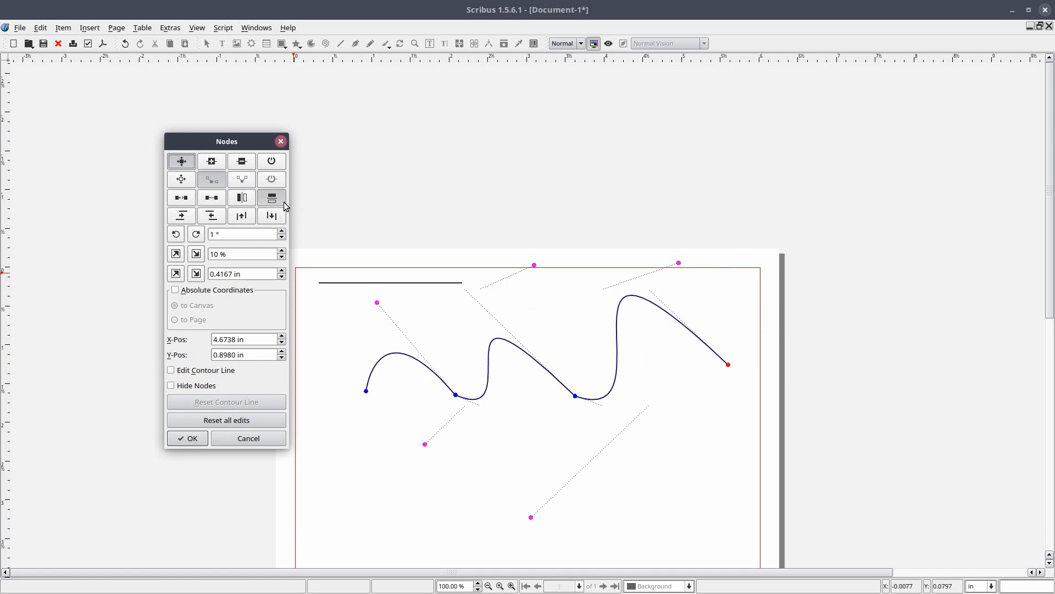
{"action": "left_click", "coordinate": [284, 202]}
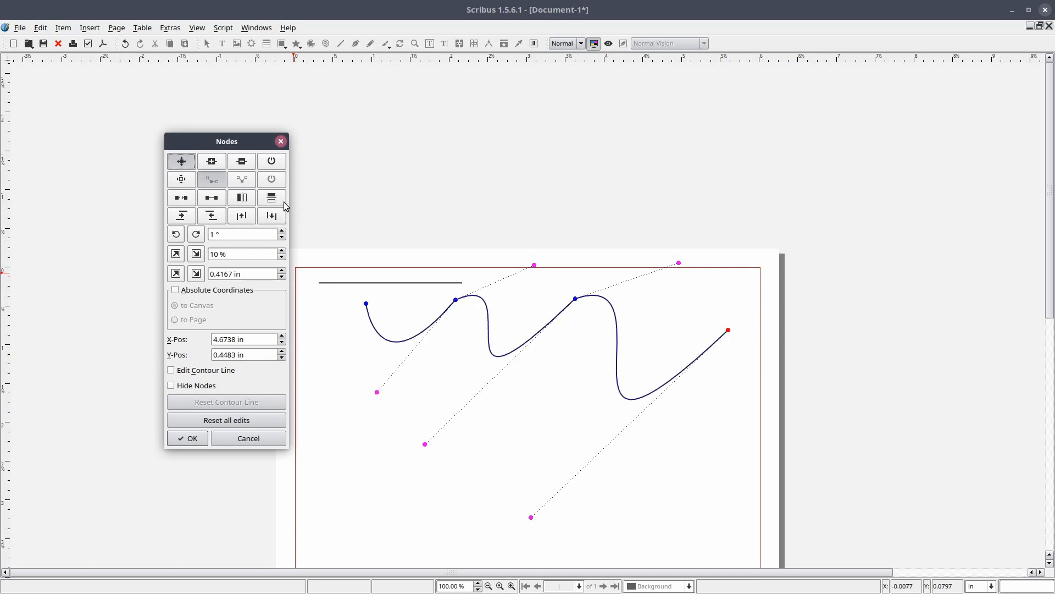
- Try shearing the whole path horizontally in one direction, shearing it back by the same number of increments
{"action": "left_click", "coordinate": [192, 222]}
{"action": "left_click", "coordinate": [192, 222]}
{"action": "left_click", "coordinate": [192, 222]}
{"action": "left_click", "coordinate": [217, 221]}
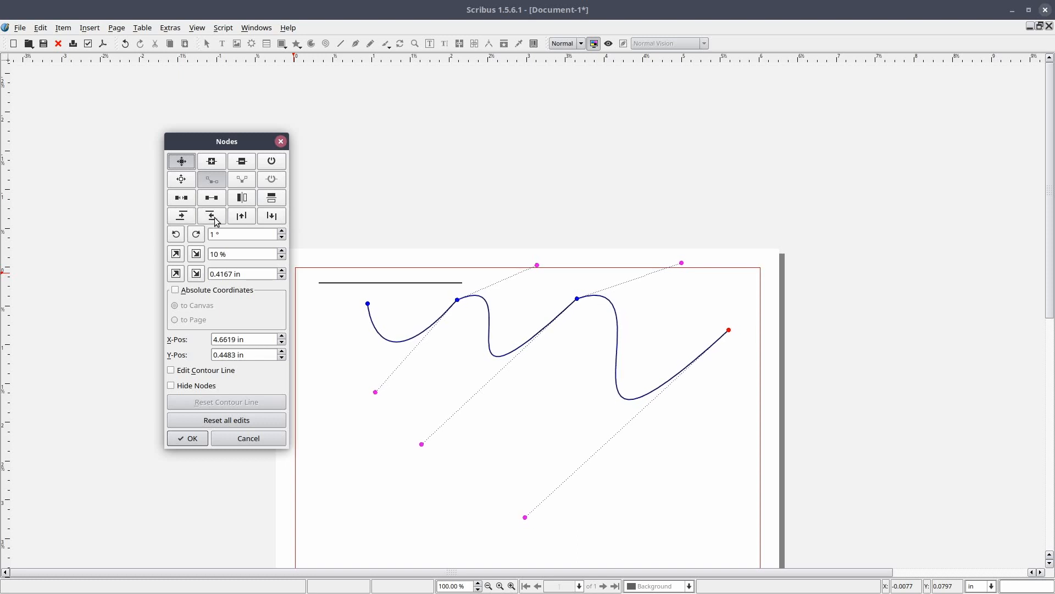
{"action": "left_click", "coordinate": [217, 221]}
{"action": "left_click", "coordinate": [217, 221]}
- Try shearing the whole path vertically upward, reversing it with matching downward shears
{"action": "left_click", "coordinate": [249, 220]}
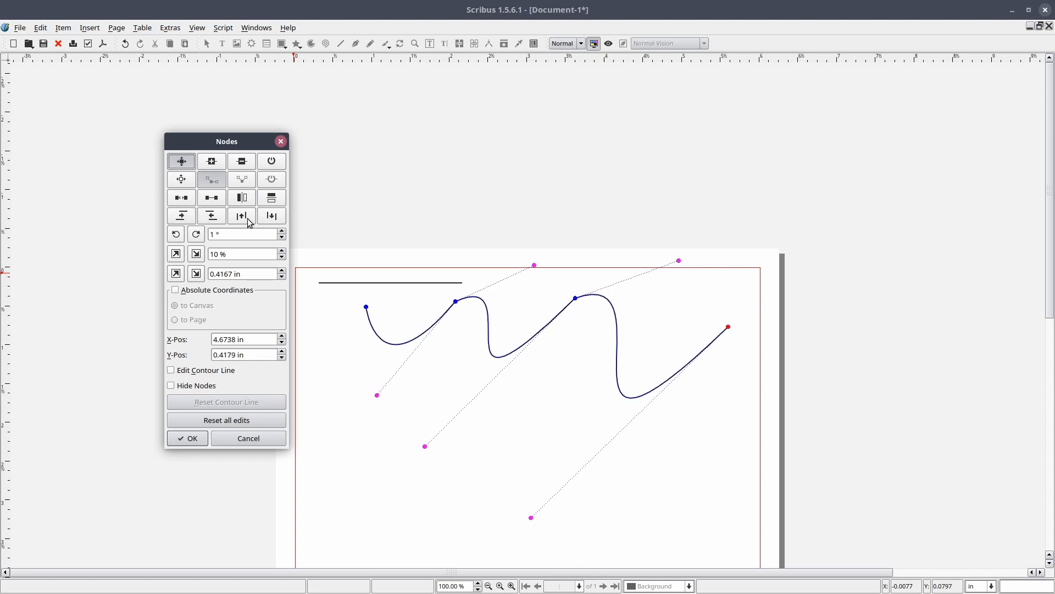
{"action": "left_click", "coordinate": [248, 219]}
{"action": "left_click", "coordinate": [248, 220]}
{"action": "left_click", "coordinate": [269, 220]}
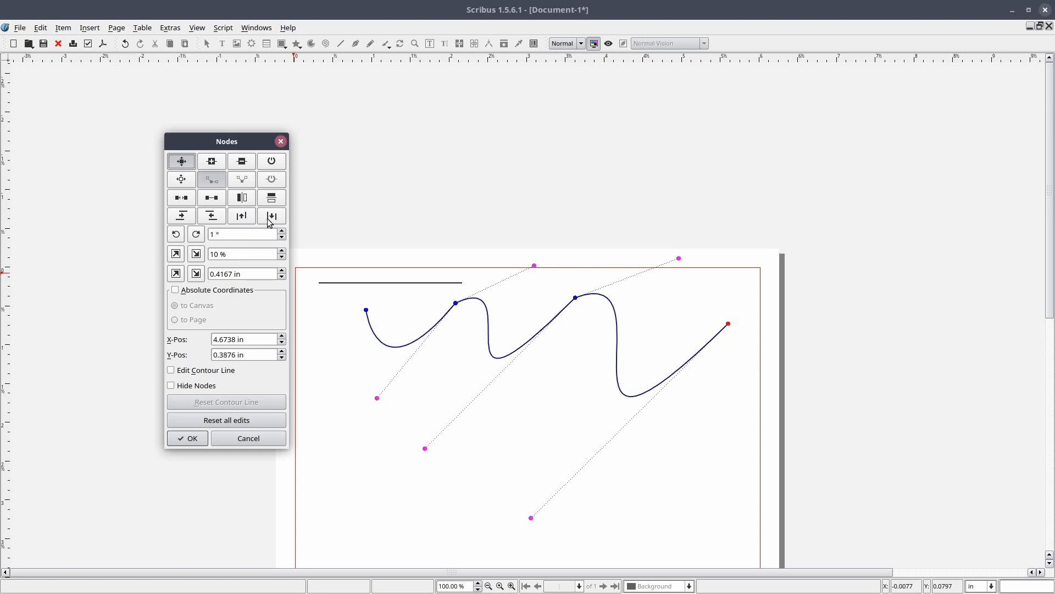
{"action": "left_click", "coordinate": [270, 220]}
{"action": "left_click", "coordinate": [269, 220]}
- Set the rotation increment to 10° and try rotating the path clockwise, turning it back counterclockwise by the same amount
{"action": "left_click", "coordinate": [282, 231]}
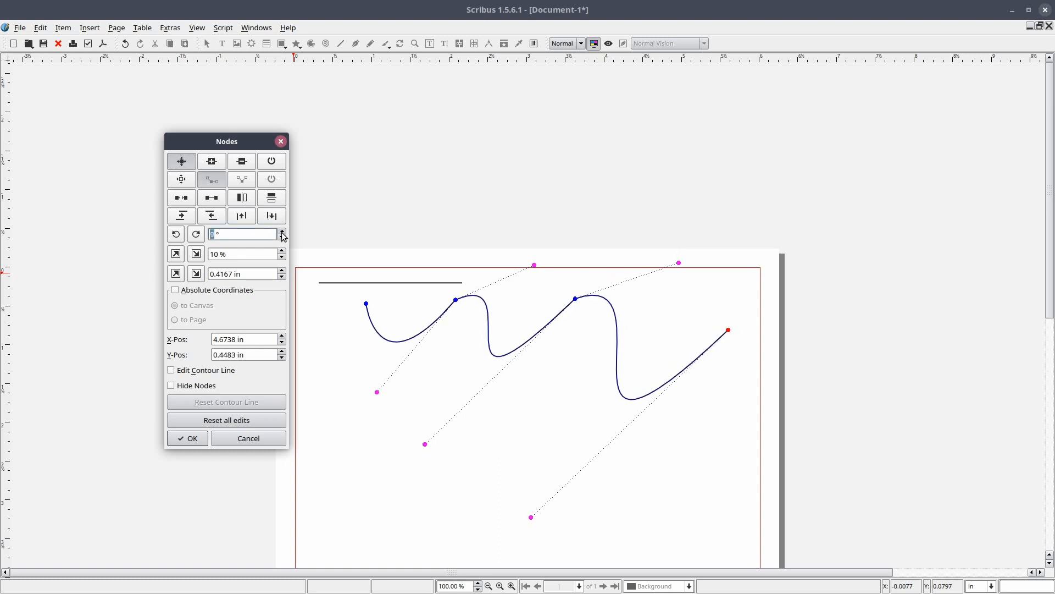
{"action": "left_click", "coordinate": [198, 237]}
{"action": "left_click", "coordinate": [198, 237]}
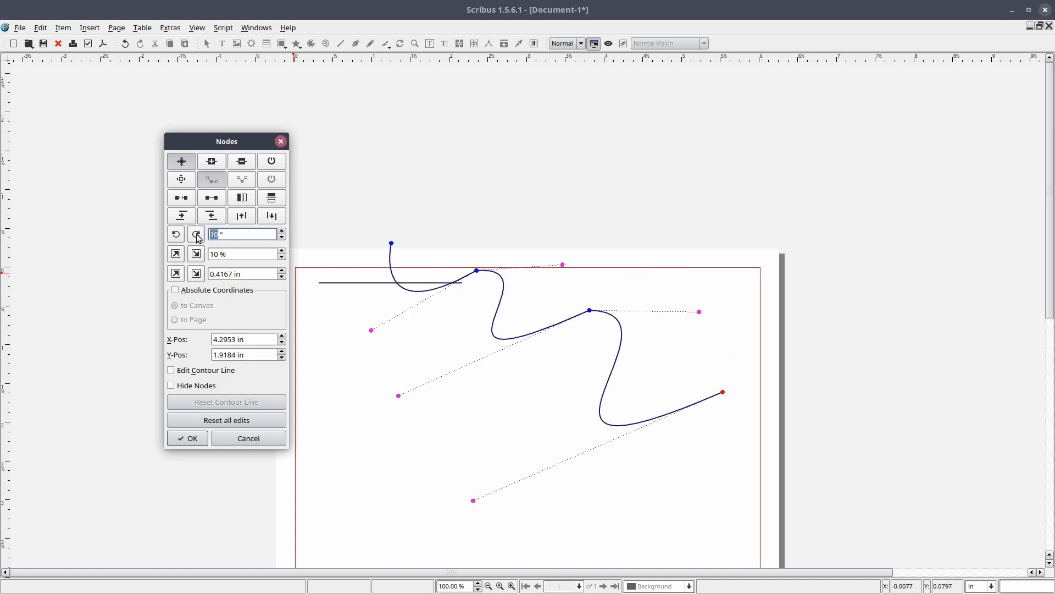
{"action": "left_click", "coordinate": [198, 237]}
{"action": "left_click", "coordinate": [176, 234]}
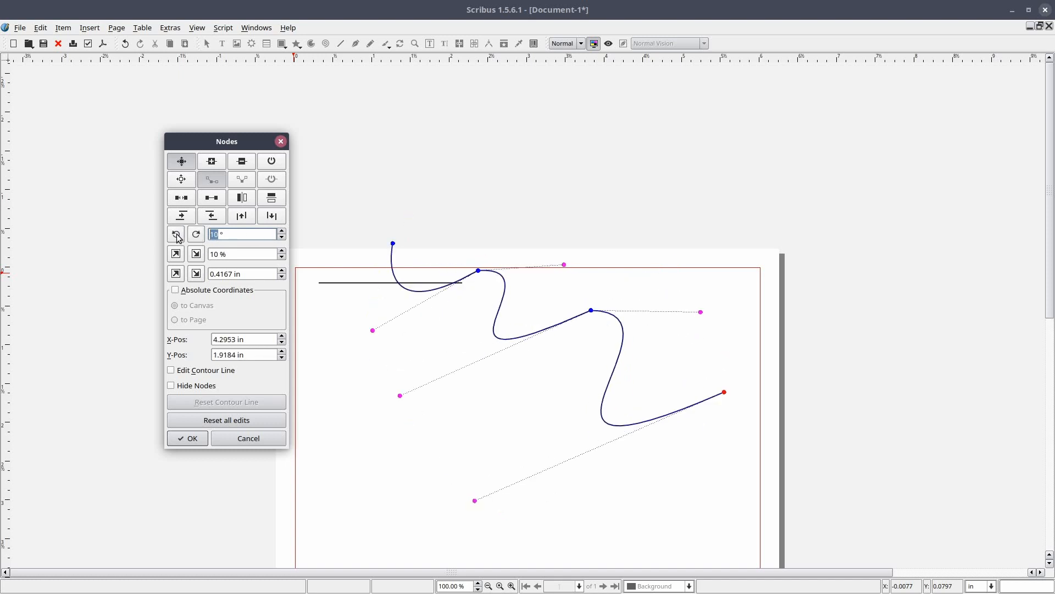
{"action": "left_click", "coordinate": [177, 235]}
{"action": "left_click", "coordinate": [177, 235]}
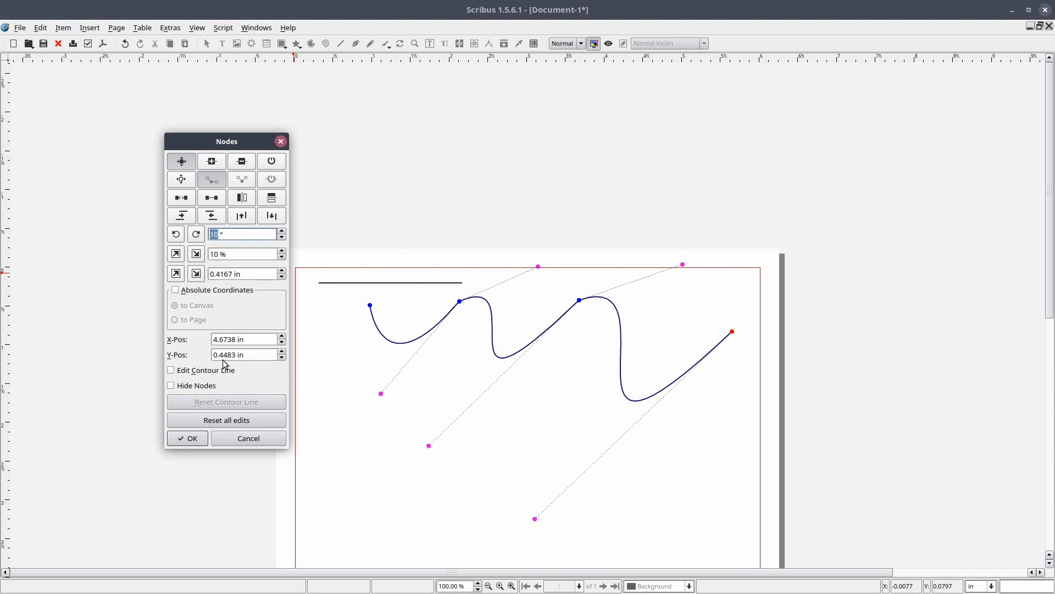
- Reset all node edits on the curve, finish node editing and deselect the curve
{"action": "left_click", "coordinate": [221, 421]}
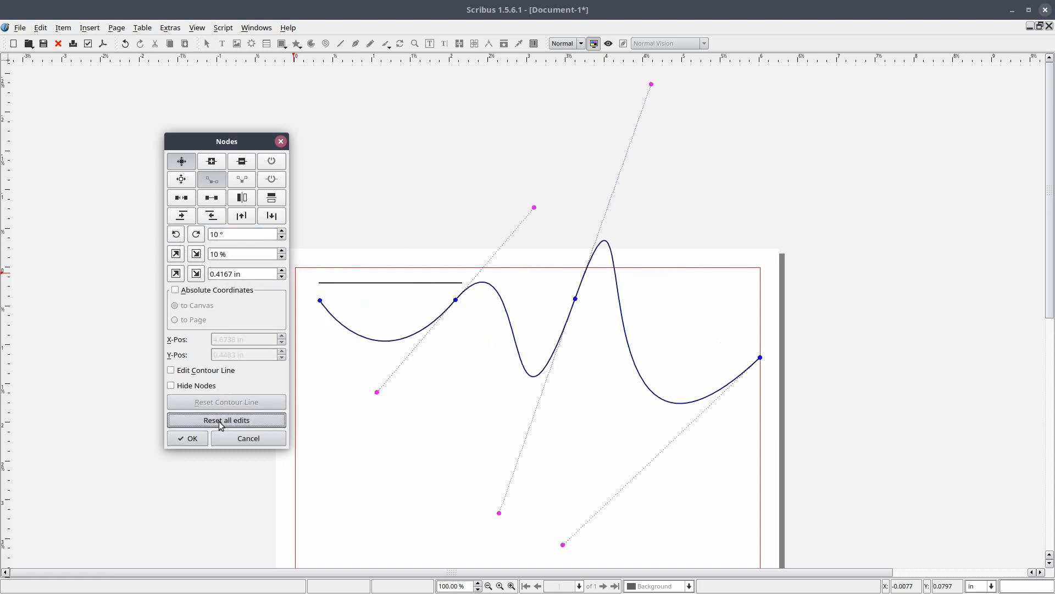
{"action": "left_click", "coordinate": [197, 439]}
{"action": "left_click", "coordinate": [338, 439]}
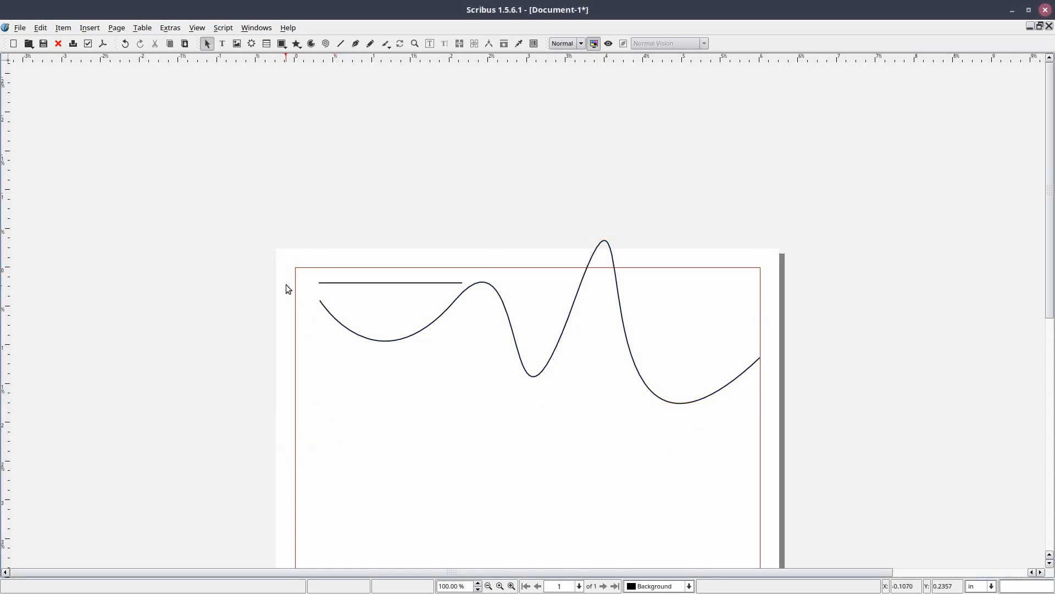
- Draw a new open Bezier curve about 4.13 in wide and 0.69 in high below the existing curve
{"action": "scroll", "coordinate": [286, 284], "scroll_direction": "down", "scroll_amount": 5}
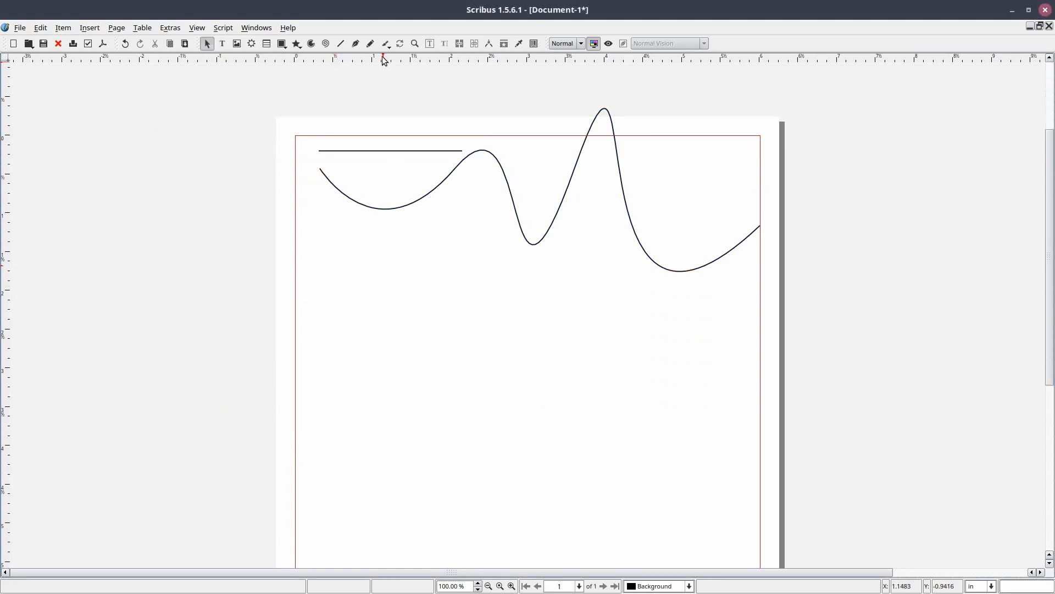
{"action": "left_click", "coordinate": [356, 43]}
{"action": "left_click", "coordinate": [315, 335]}
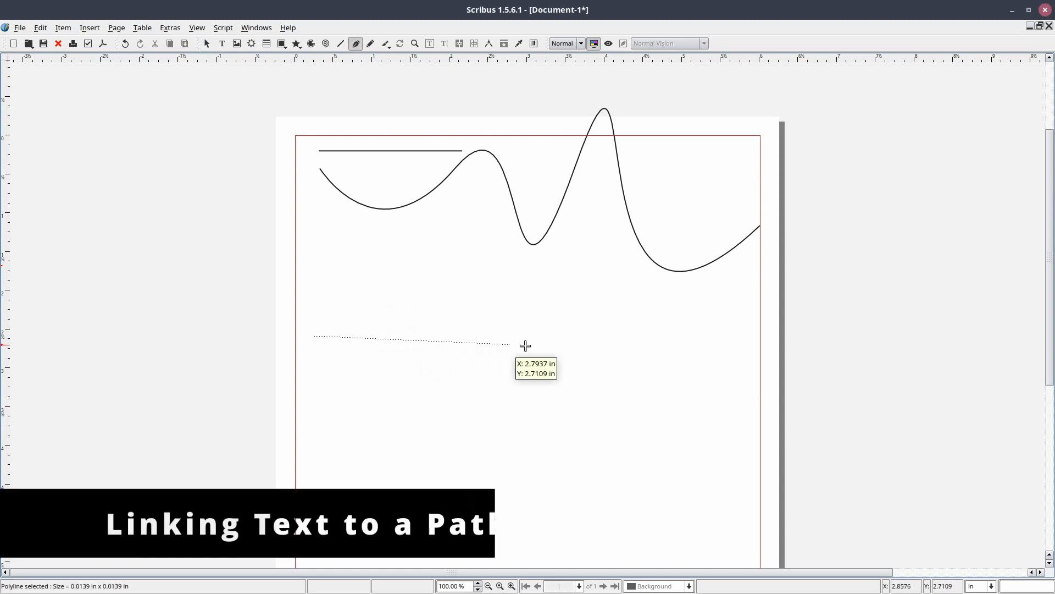
{"action": "left_click_drag", "start_coordinate": [635, 337], "coordinate": [283, 218]}
{"action": "right_click", "coordinate": [492, 361]}
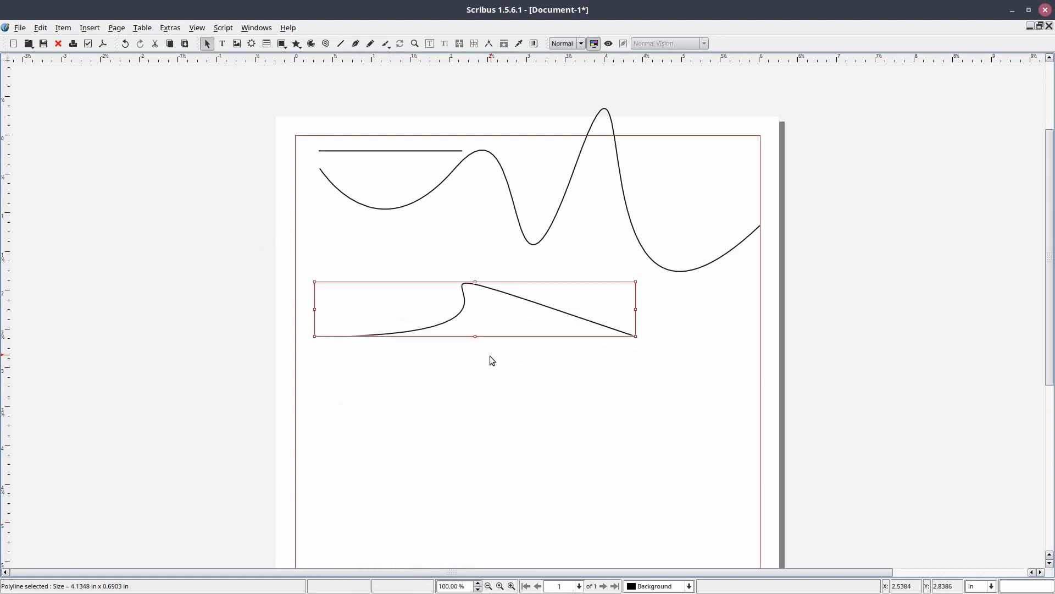
{"action": "left_click", "coordinate": [455, 378]}
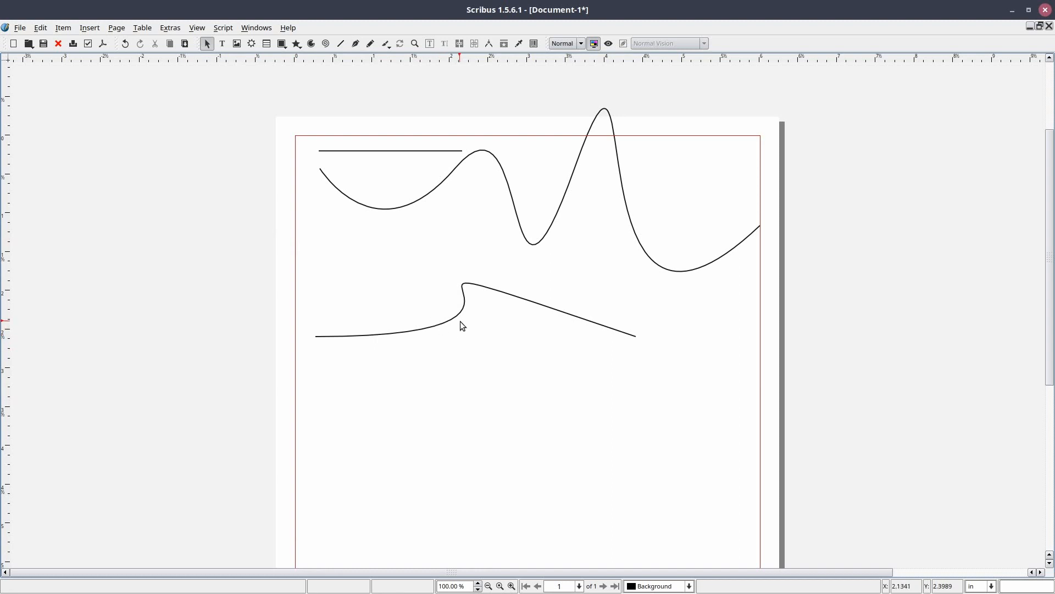
- Insert a text frame below the new curve, about 4.48 in wide and 0.40 in high
{"action": "left_click", "coordinate": [221, 45]}
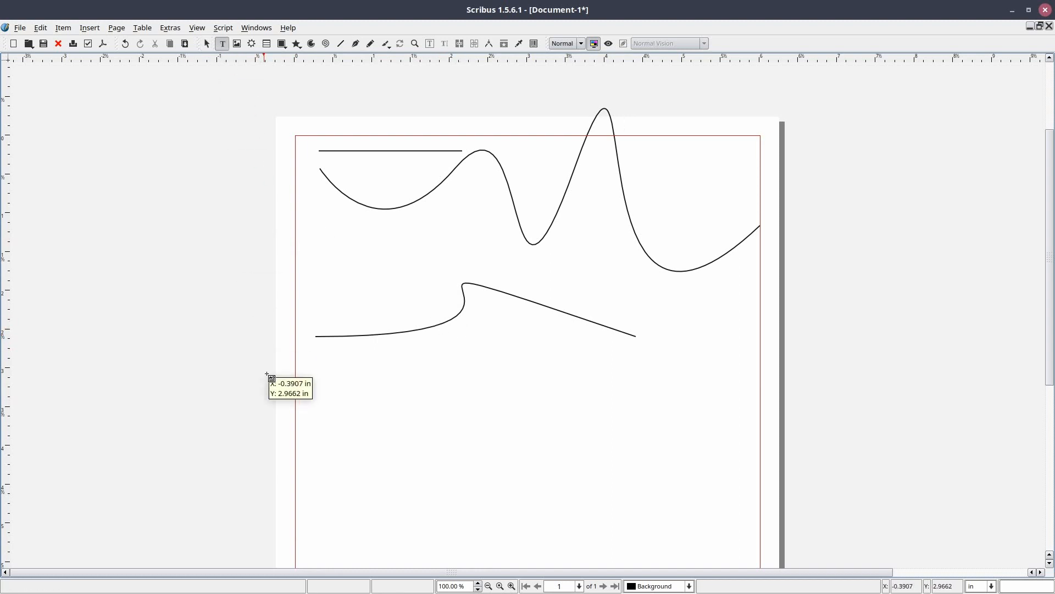
{"action": "left_click", "coordinate": [316, 381]}
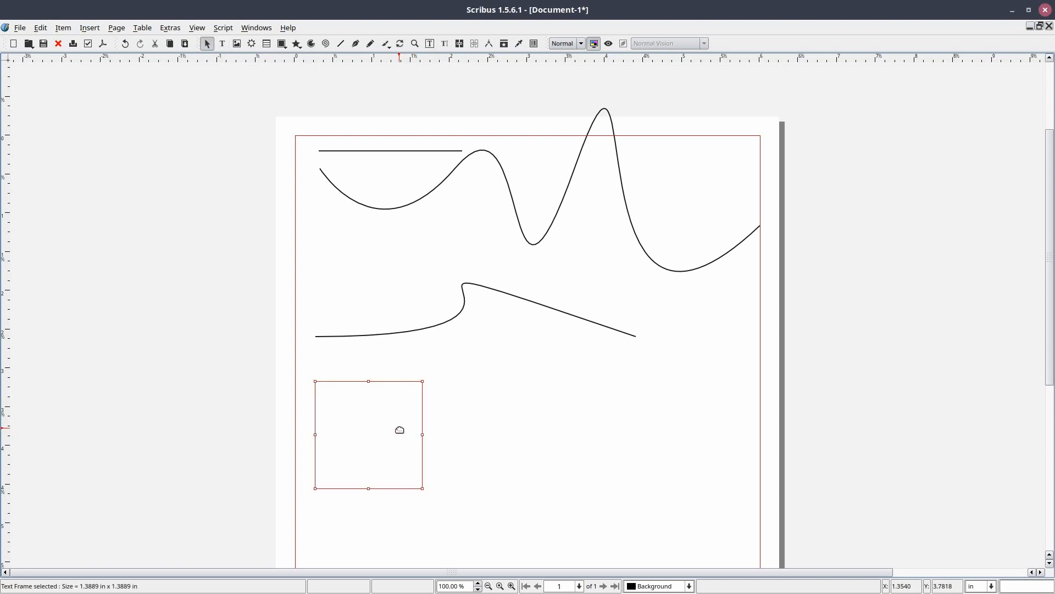
{"action": "left_click_drag", "start_coordinate": [422, 434], "coordinate": [661, 434]}
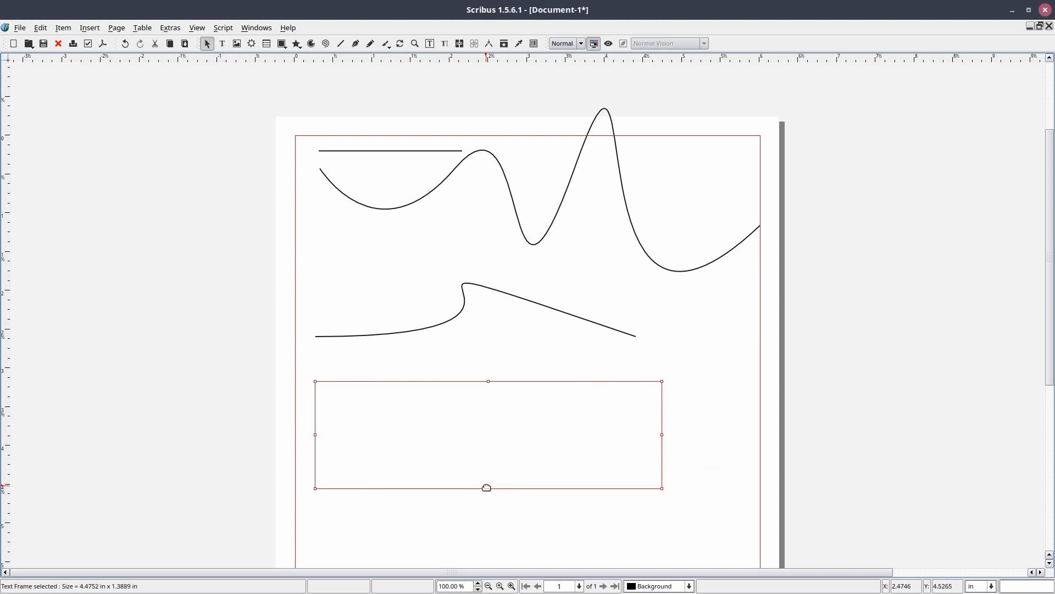
{"action": "left_click_drag", "start_coordinate": [487, 488], "coordinate": [483, 411]}
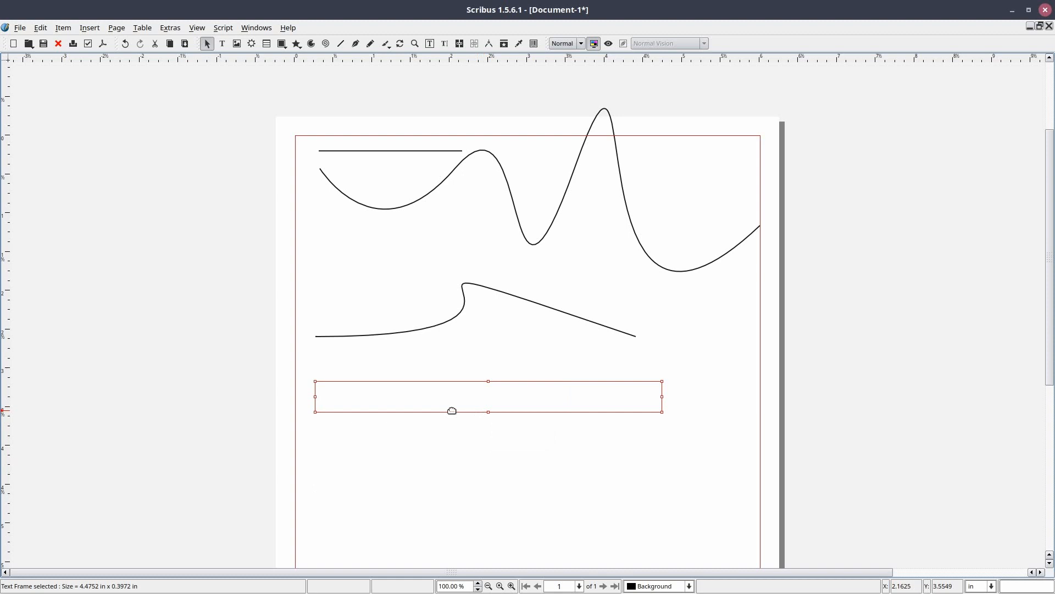
- Enter the text "Getting Started With Scribus !" in the frame and leave text editing
{"action": "double_click", "coordinate": [415, 399]}
{"action": "type", "text": "Ge"}
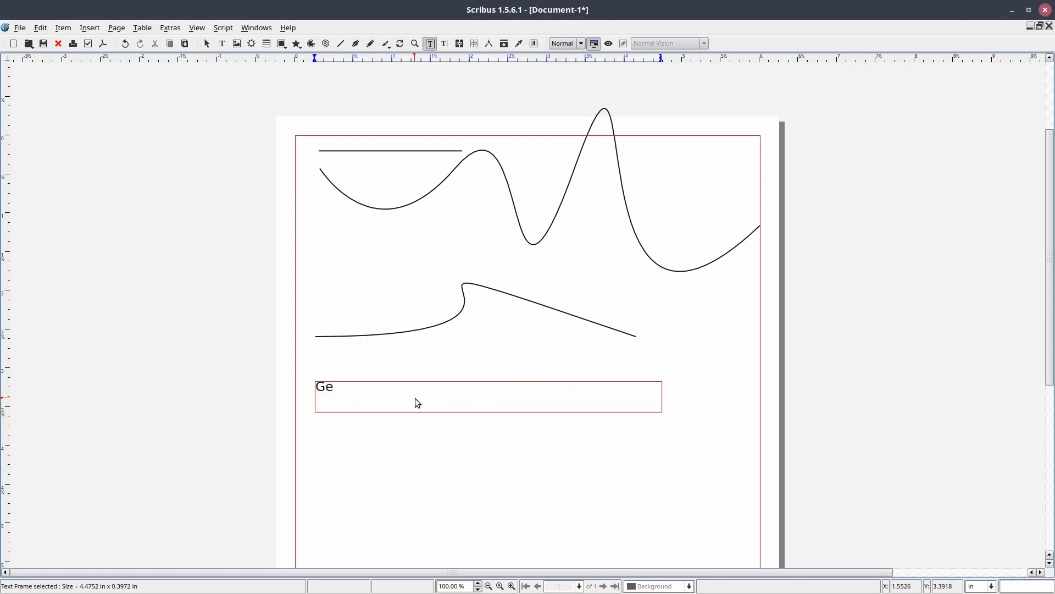
{"action": "type", "text": "tting Starte"}
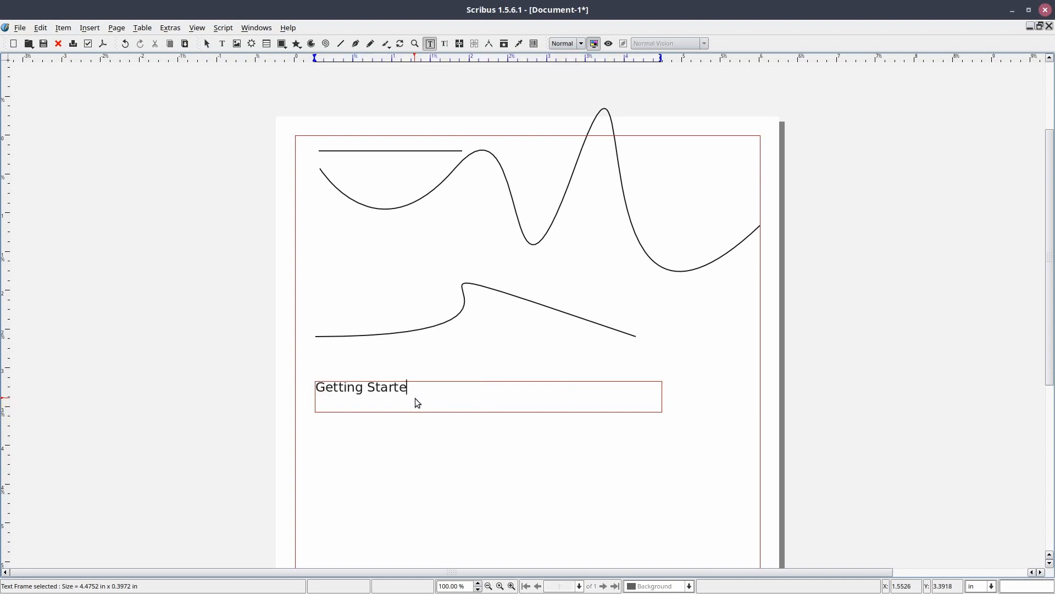
{"action": "type", "text": "d With Scribus !"}
{"action": "key", "text": "Escape"}
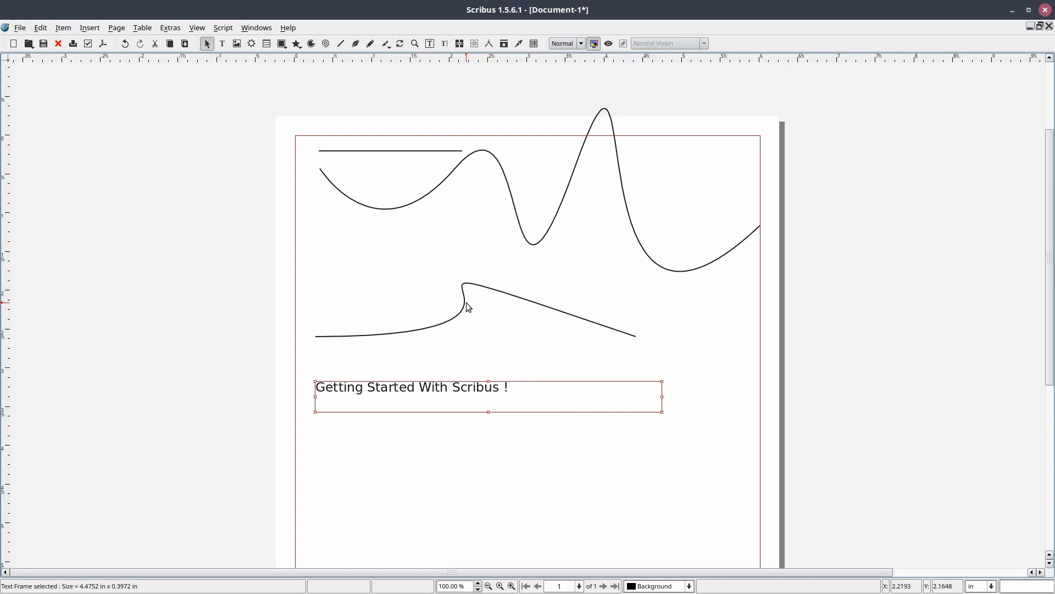
- Select the new curve together with the text frame and attach the text to the path
{"action": "left_click", "coordinate": [464, 302], "text": "shift"}
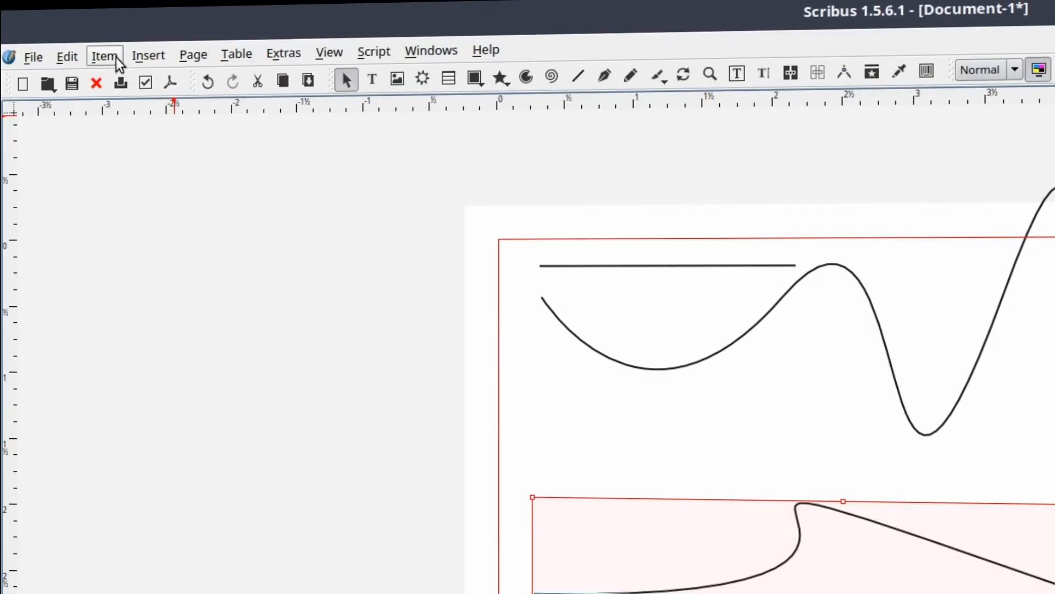
{"action": "left_click", "coordinate": [71, 29]}
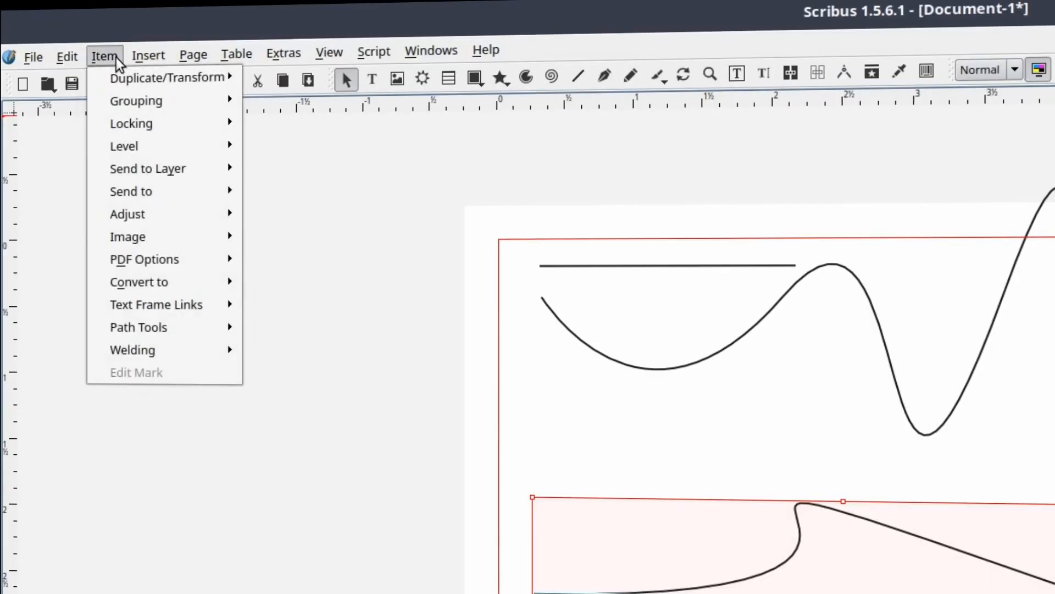
{"action": "mouse_move", "coordinate": [204, 335]}
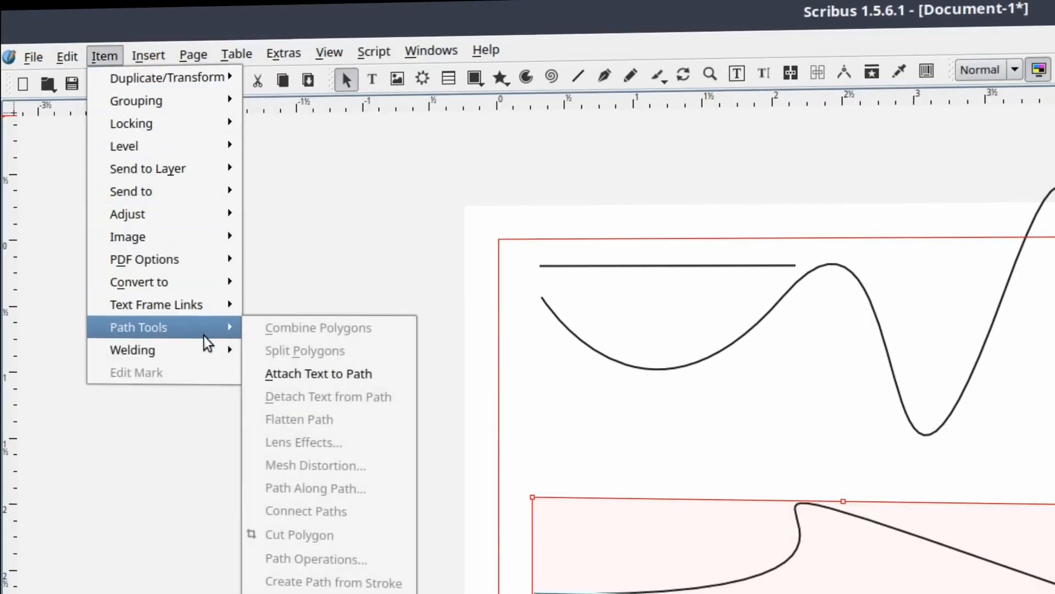
{"action": "left_click", "coordinate": [398, 377]}
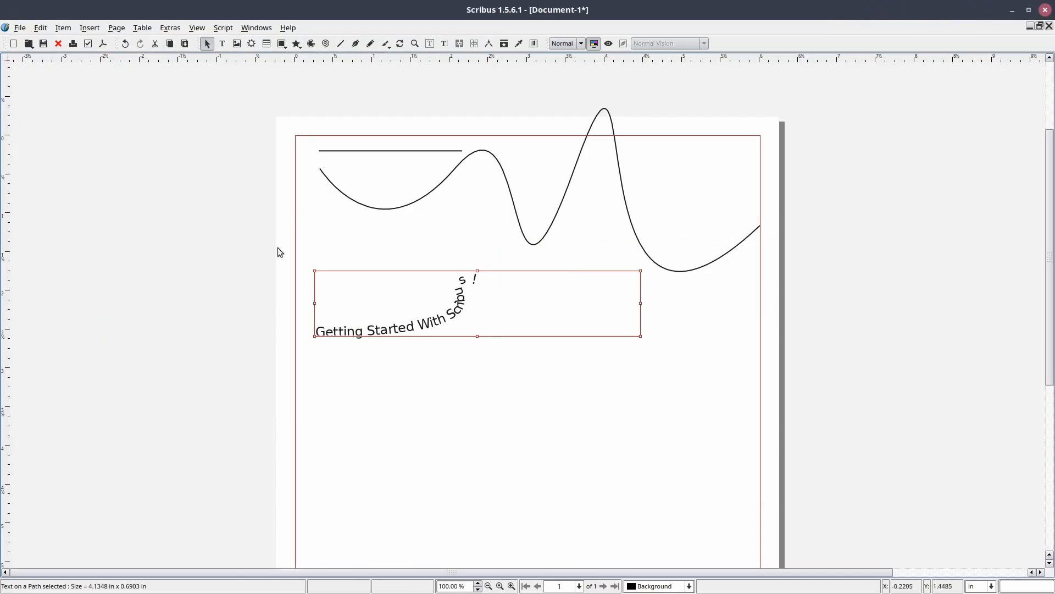
{"action": "left_click", "coordinate": [457, 370]}
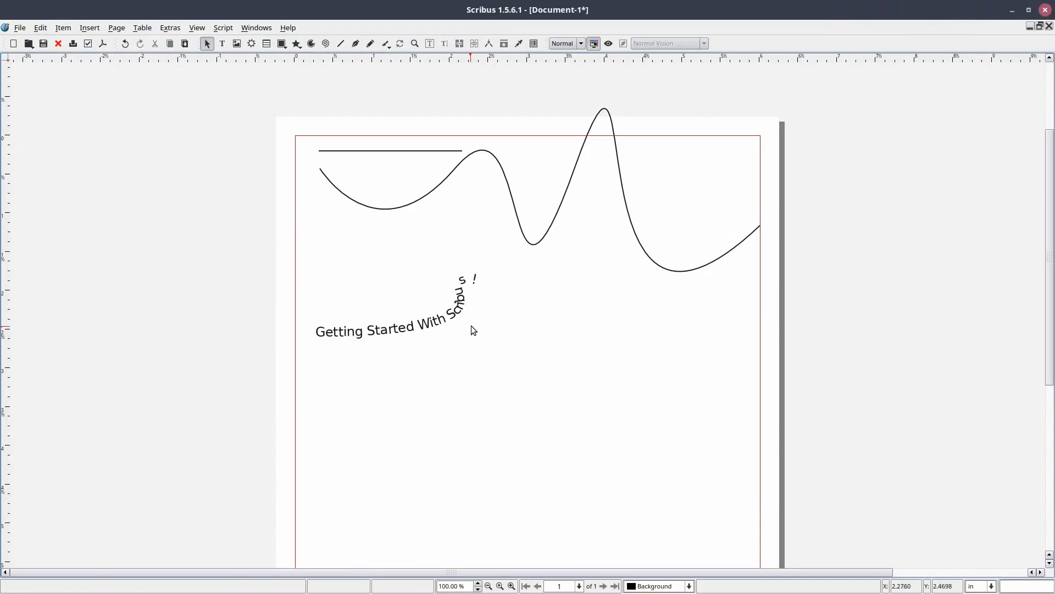
{"action": "left_click", "coordinate": [464, 312]}
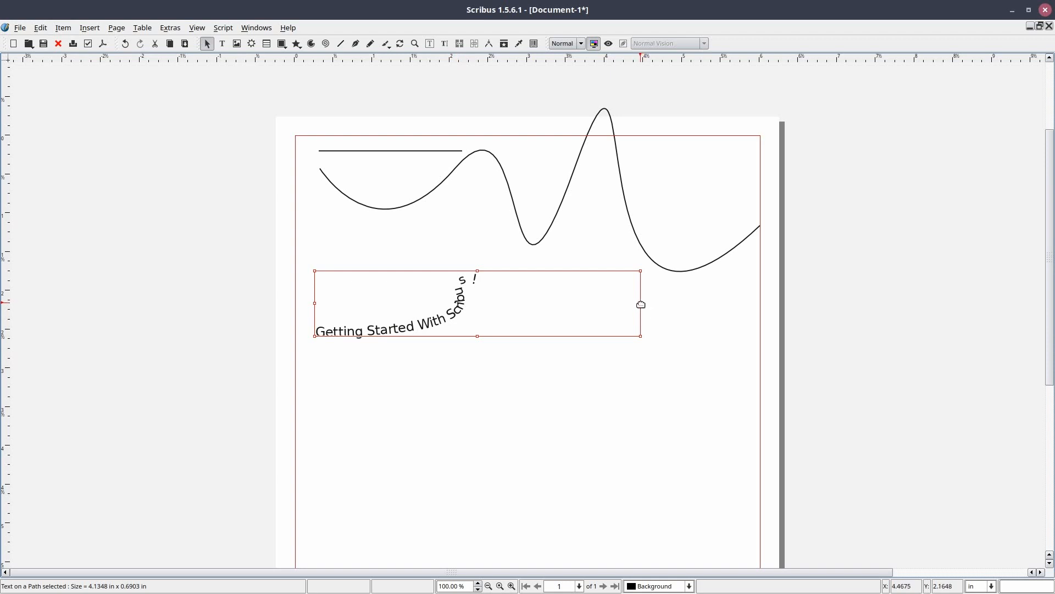
{"action": "left_click", "coordinate": [501, 384]}
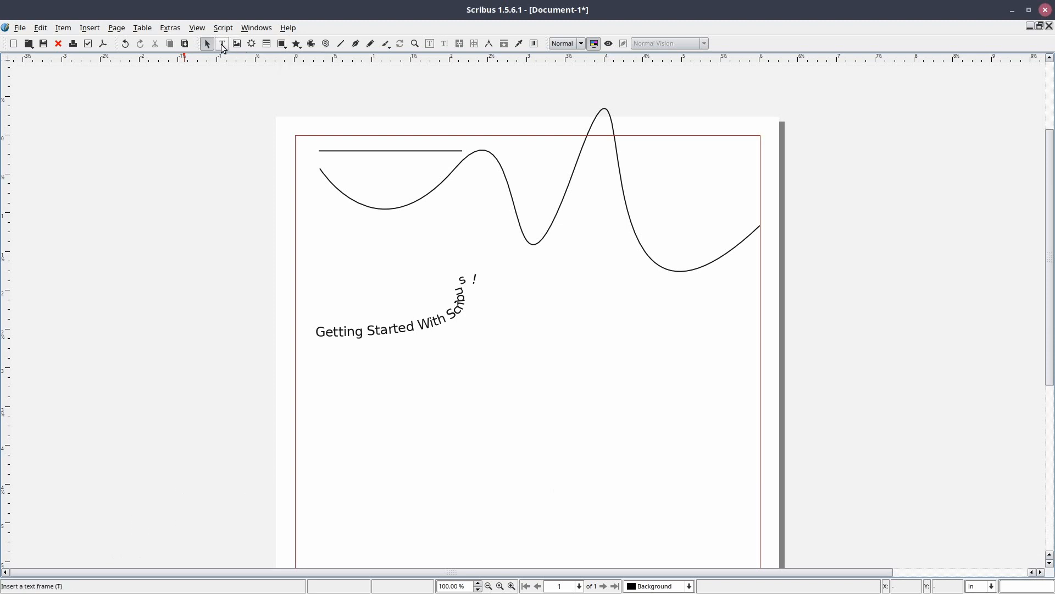
- Insert another text frame about 4.67 in wide and 0.36 in high below the curved text
{"action": "key", "text": "t"}
{"action": "left_click", "coordinate": [316, 366]}
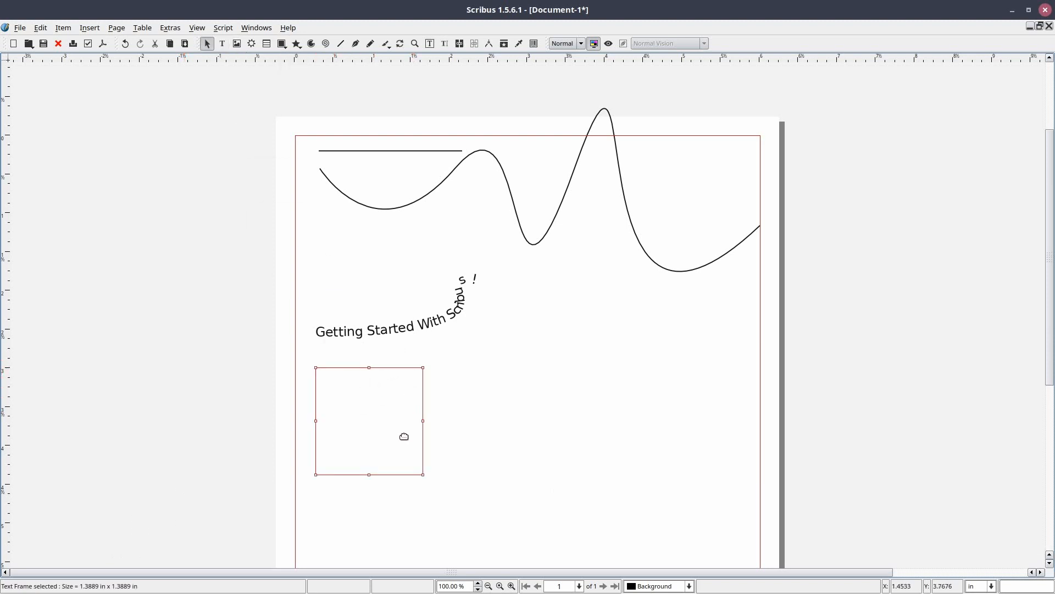
{"action": "left_click_drag", "start_coordinate": [370, 473], "coordinate": [677, 369]}
- Fill the second text frame with "Getting Started With Scribus !" and deselect it
{"action": "double_click", "coordinate": [409, 377]}
{"action": "type", "text": "Getting Start"}
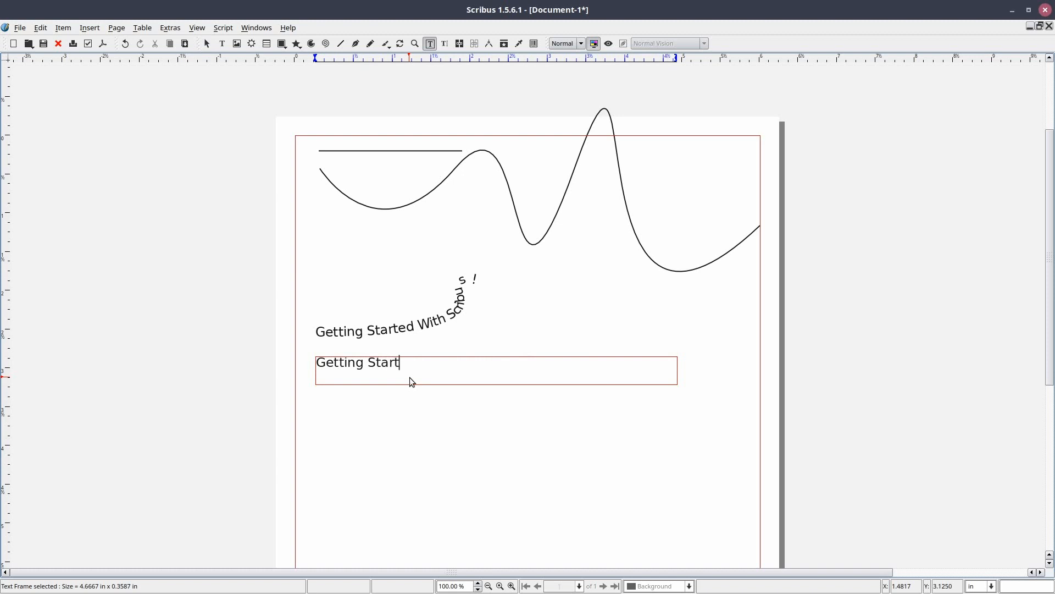
{"action": "type", "text": "ed wit"}
{"action": "type", "text": "With Scribus"}
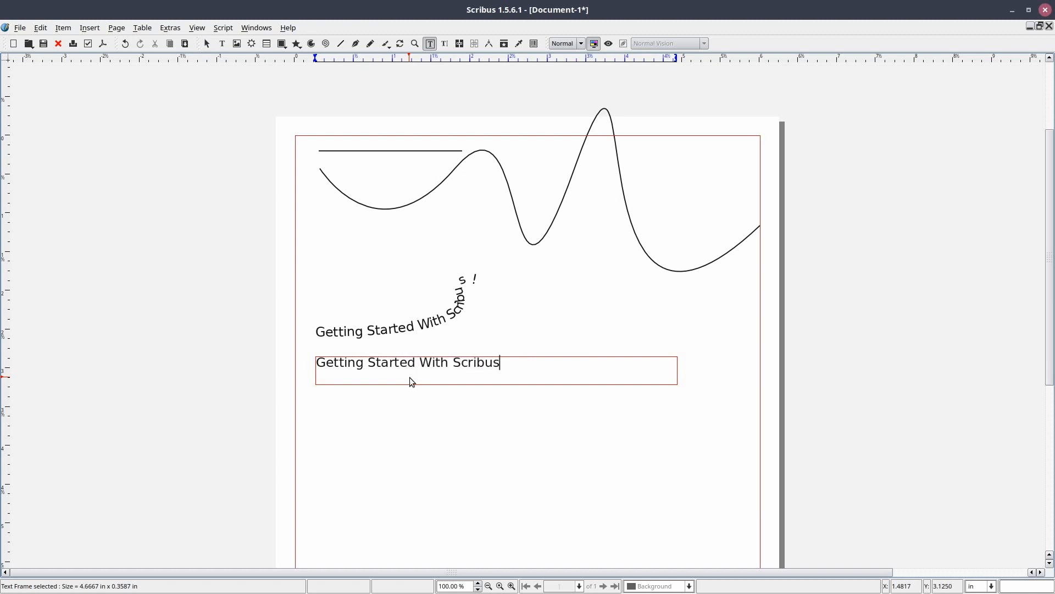
{"action": "type", "text": " !"}
{"action": "left_click", "coordinate": [423, 407]}
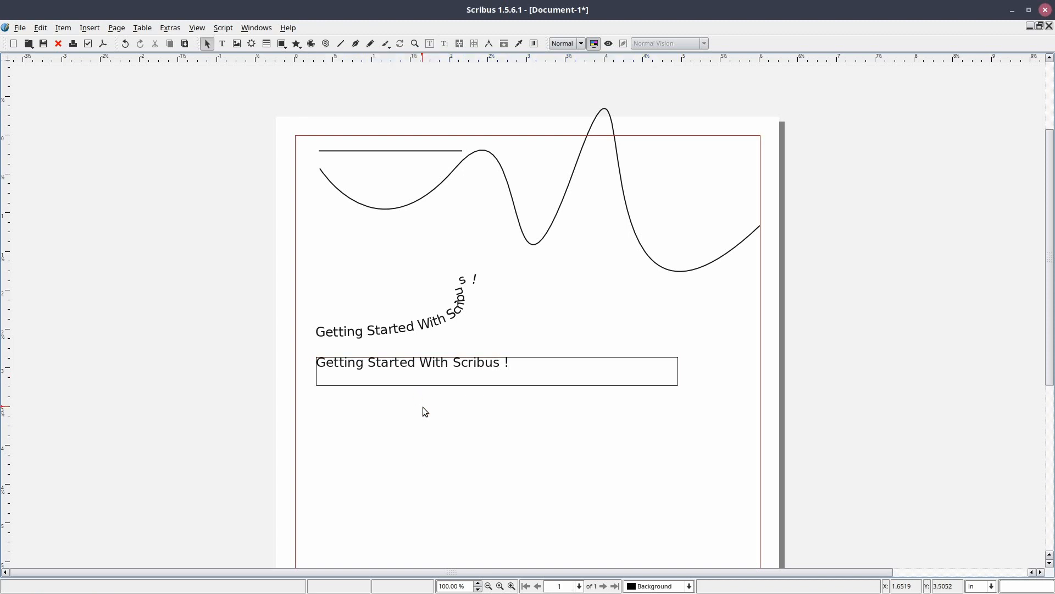
- Draw a square shape on the page below the second text frame
{"action": "left_click", "coordinate": [283, 44]}
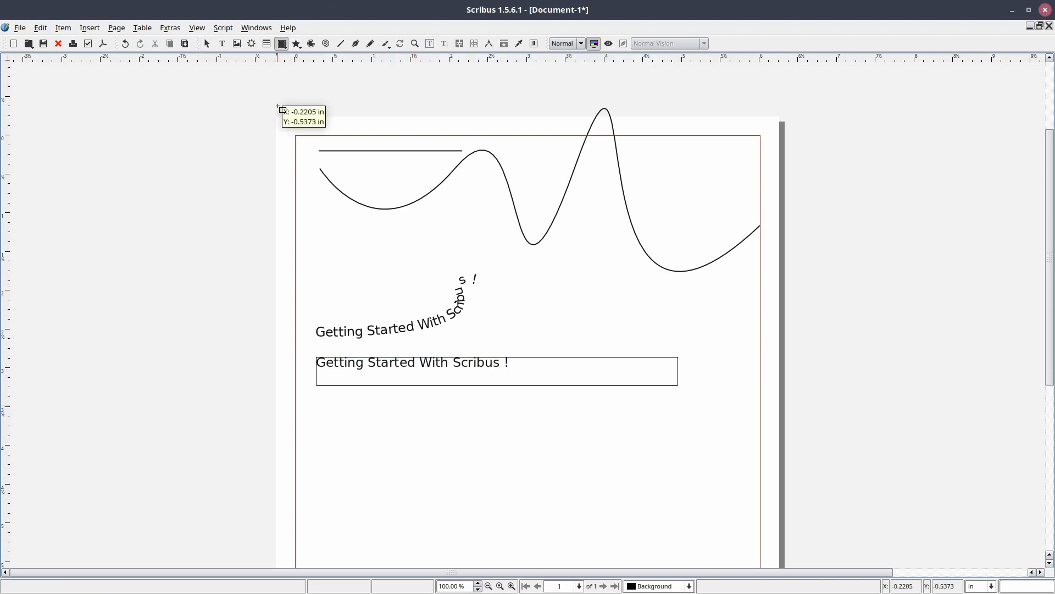
{"action": "left_click_drag", "start_coordinate": [335, 422], "coordinate": [445, 530]}
- Convert the square below the second text frame to a Bezier curve and deselect it
{"action": "scroll", "coordinate": [604, 374], "scroll_direction": "down", "scroll_amount": 1}
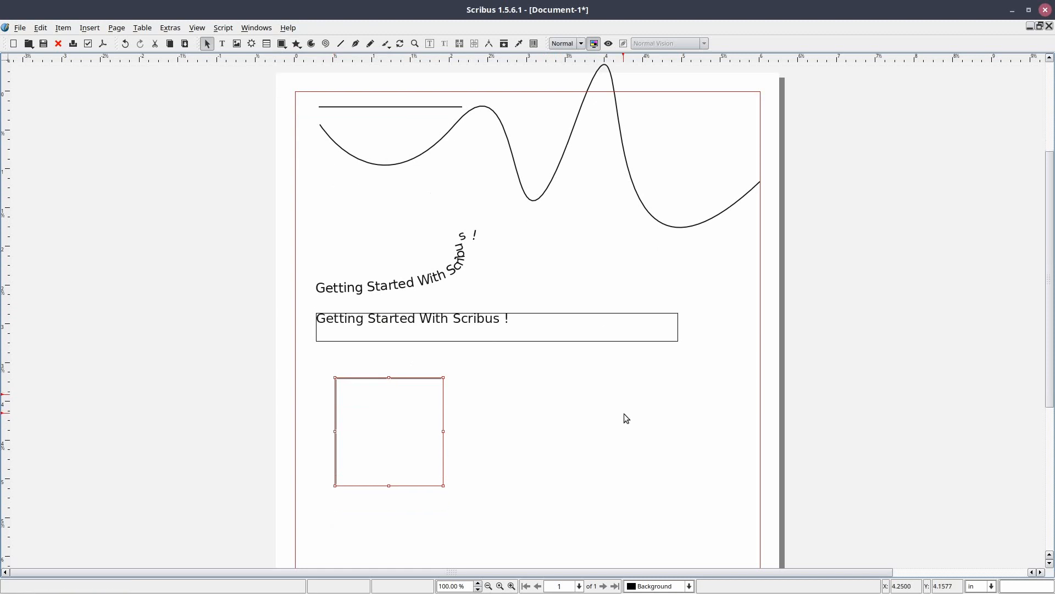
{"action": "scroll", "coordinate": [625, 413], "scroll_direction": "down", "scroll_amount": 1}
{"action": "right_click", "coordinate": [392, 375]}
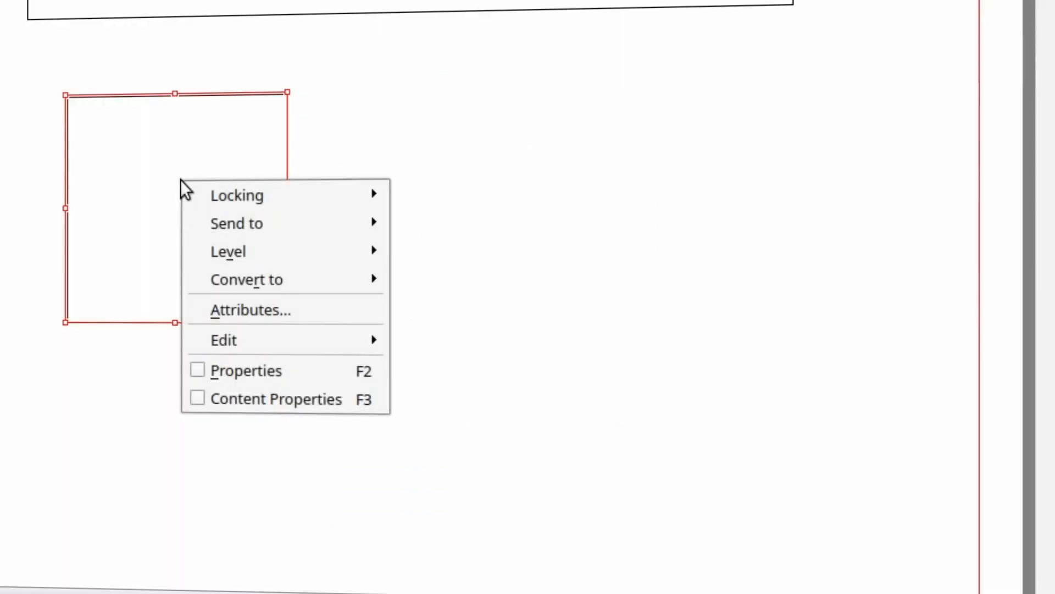
{"action": "mouse_move", "coordinate": [322, 289]}
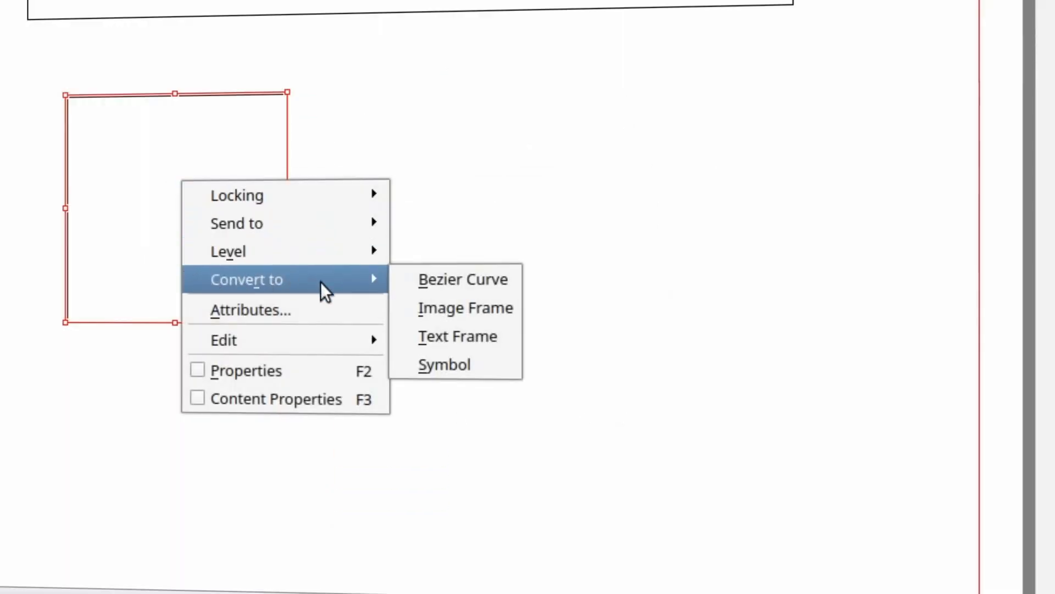
{"action": "left_click", "coordinate": [405, 285]}
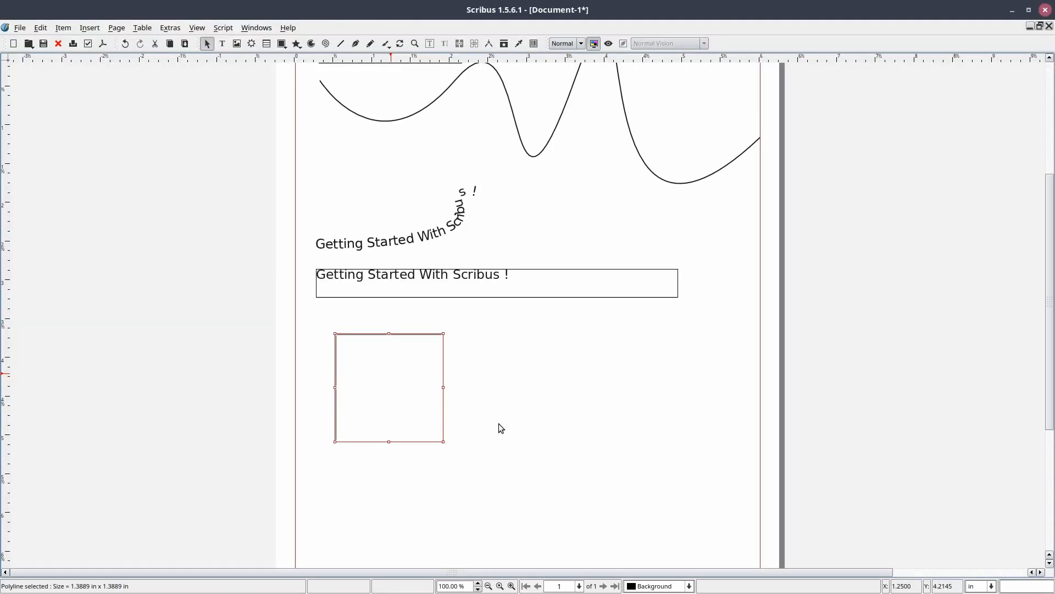
{"action": "left_click", "coordinate": [499, 425]}
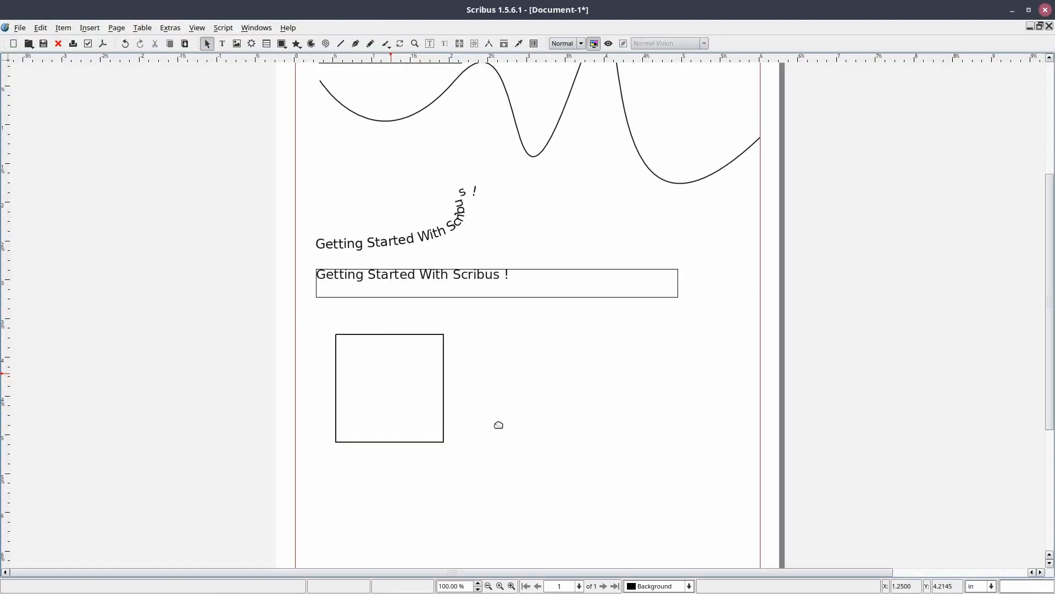
- Select the converted square together with the second text frame, attach the text to the path, and deselect the result
{"action": "left_click", "coordinate": [438, 384]}
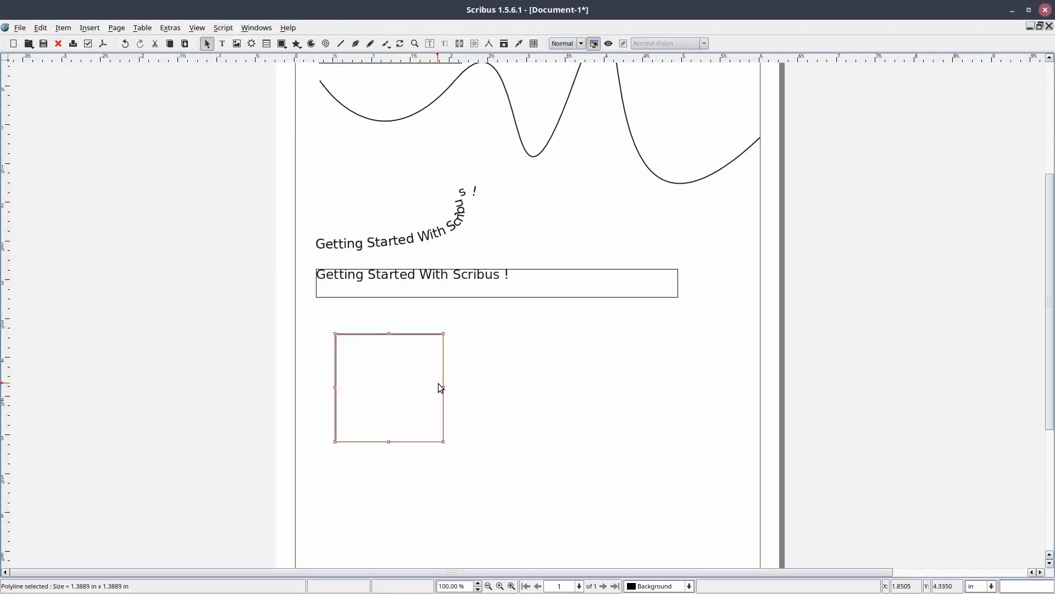
{"action": "left_click", "coordinate": [491, 291], "text": "shift"}
{"action": "left_click", "coordinate": [81, 29]}
{"action": "mouse_move", "coordinate": [72, 30]}
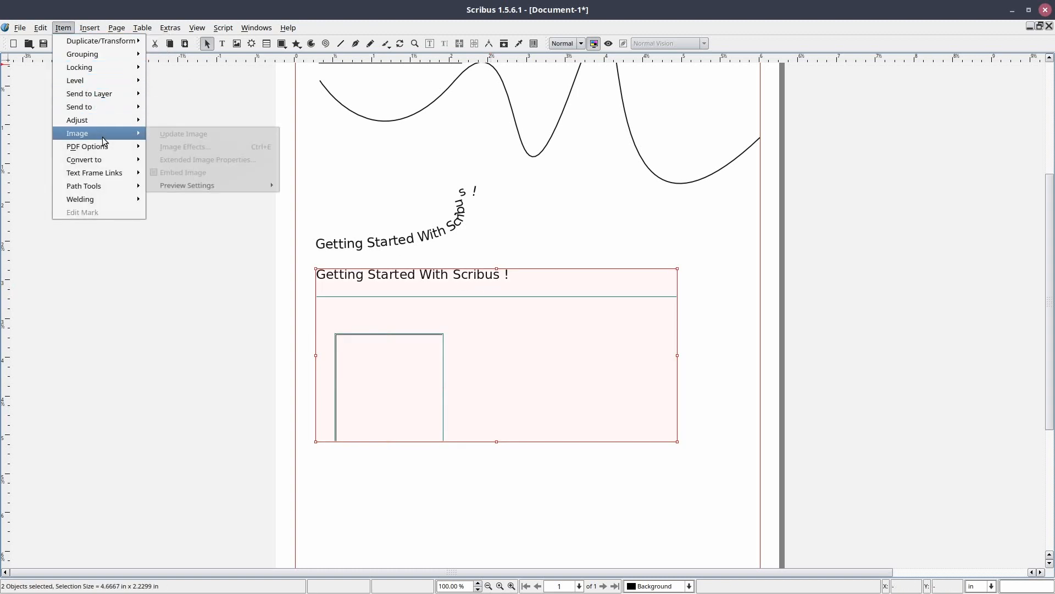
{"action": "left_click", "coordinate": [42, 25]}
{"action": "mouse_move", "coordinate": [64, 28]}
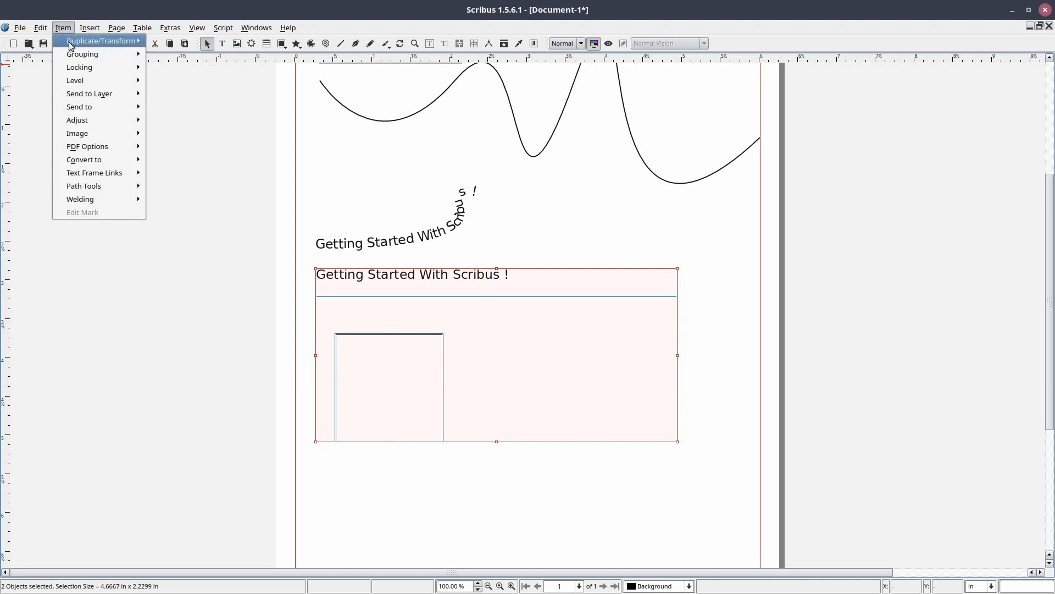
{"action": "mouse_move", "coordinate": [132, 176]}
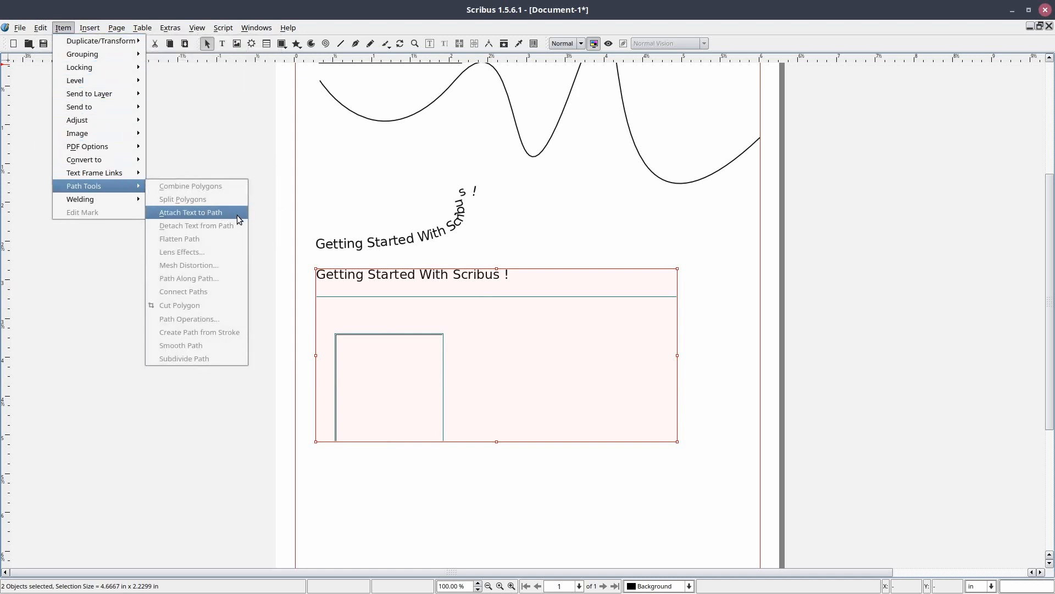
{"action": "left_click", "coordinate": [238, 219]}
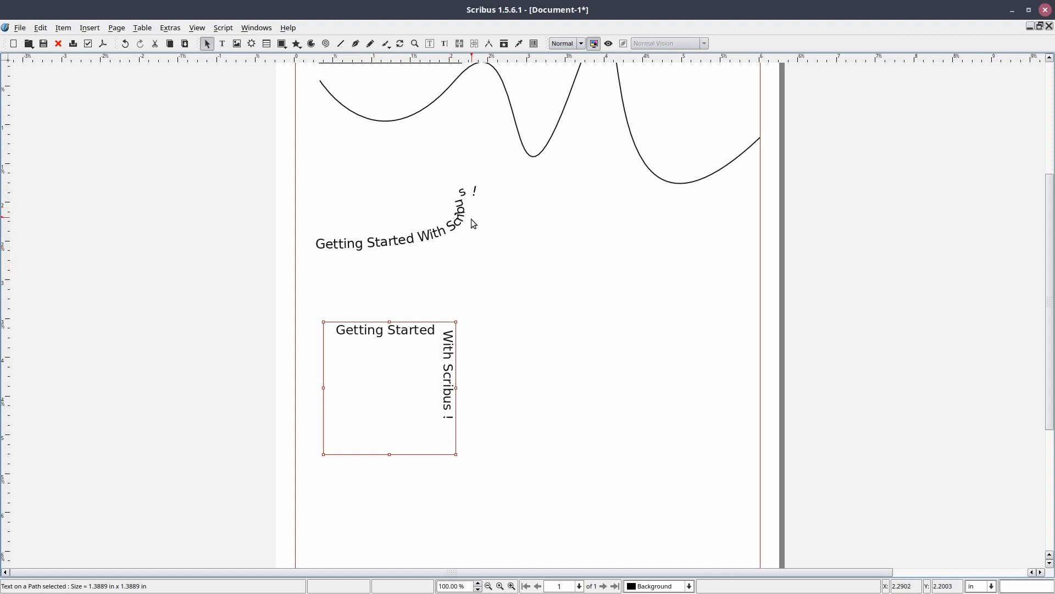
{"action": "left_click", "coordinate": [401, 271]}
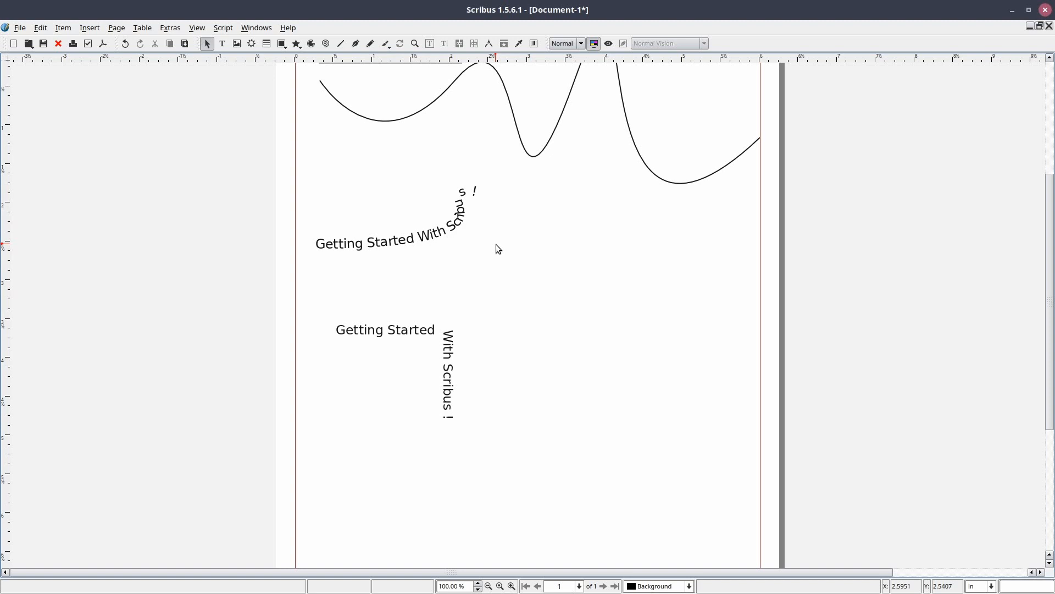
- Move the square-path text up beside the curved text, under the large wavy curve, and deselect it
{"action": "left_click", "coordinate": [401, 351]}
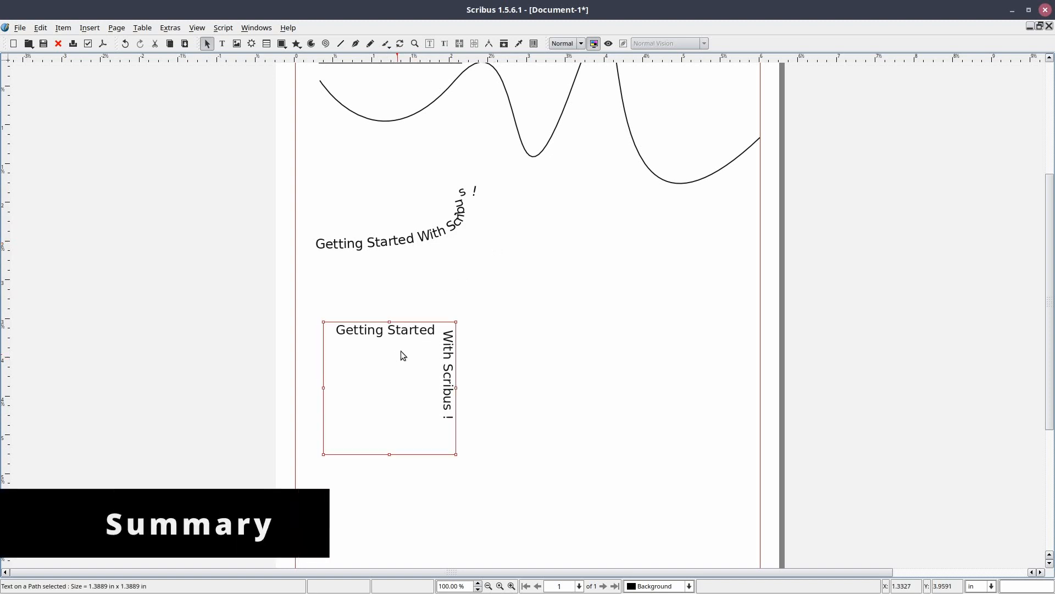
{"action": "left_click_drag", "start_coordinate": [401, 352], "coordinate": [559, 203]}
{"action": "left_click", "coordinate": [447, 370]}
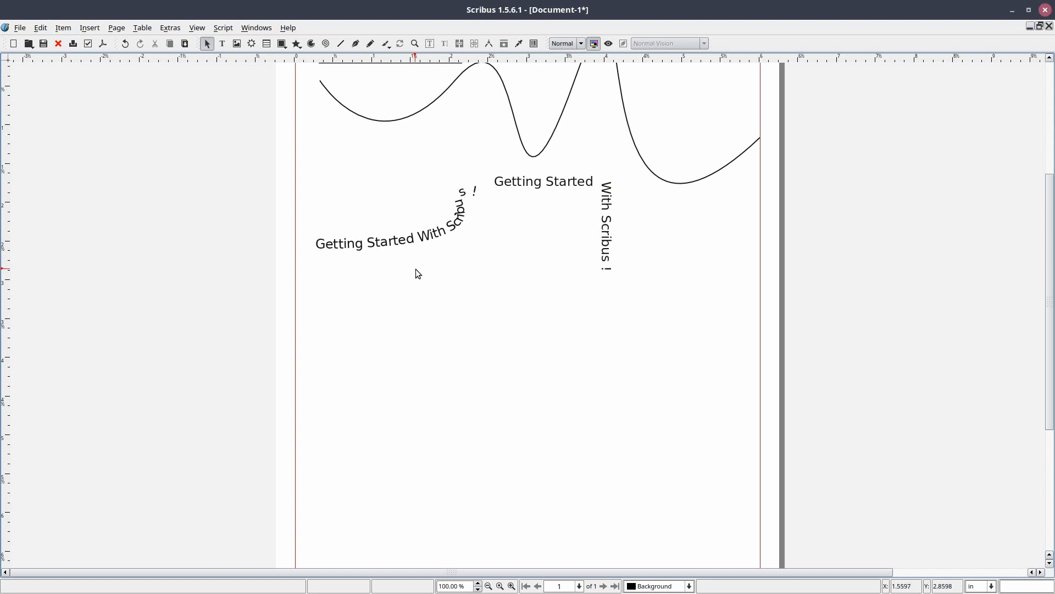
{"action": "scroll", "coordinate": [363, 250], "scroll_direction": "up", "scroll_amount": 2}
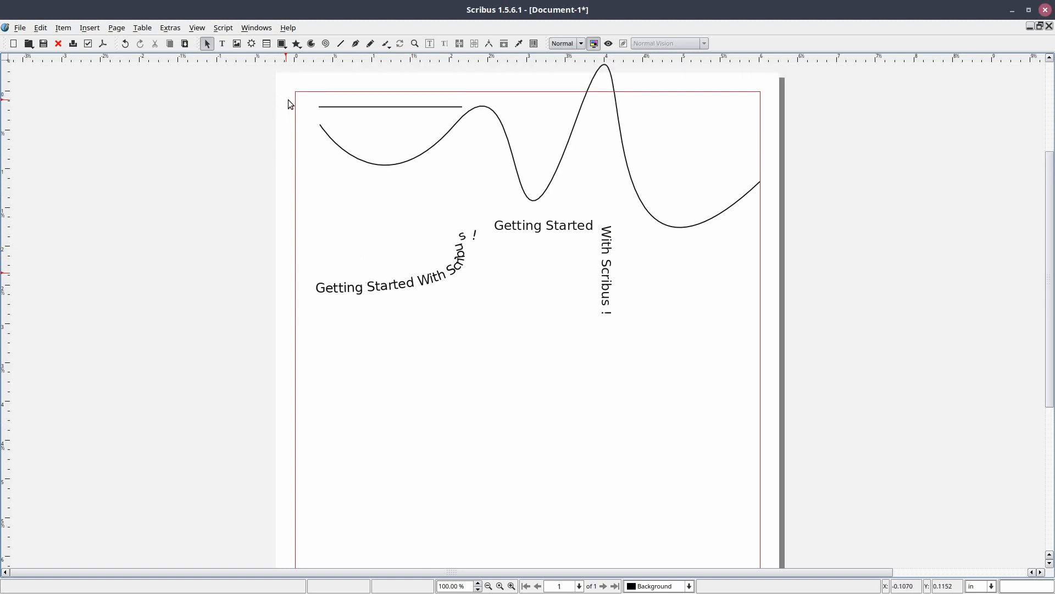